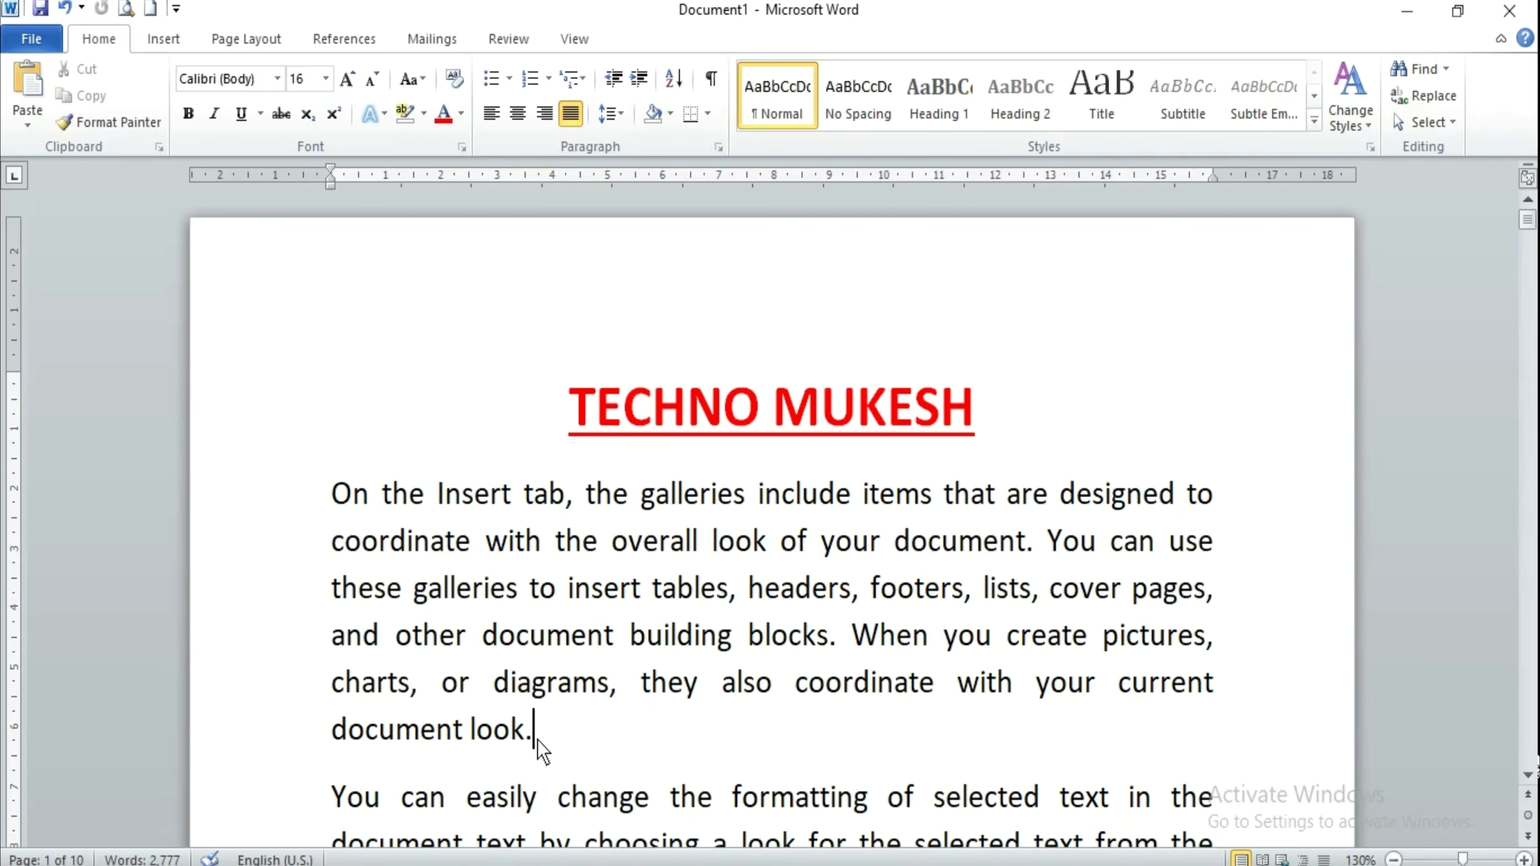
Step: Open the document's print settings and set the number of copies to 1 after trying 20
{"action": "left_click", "coordinate": [33, 39]}
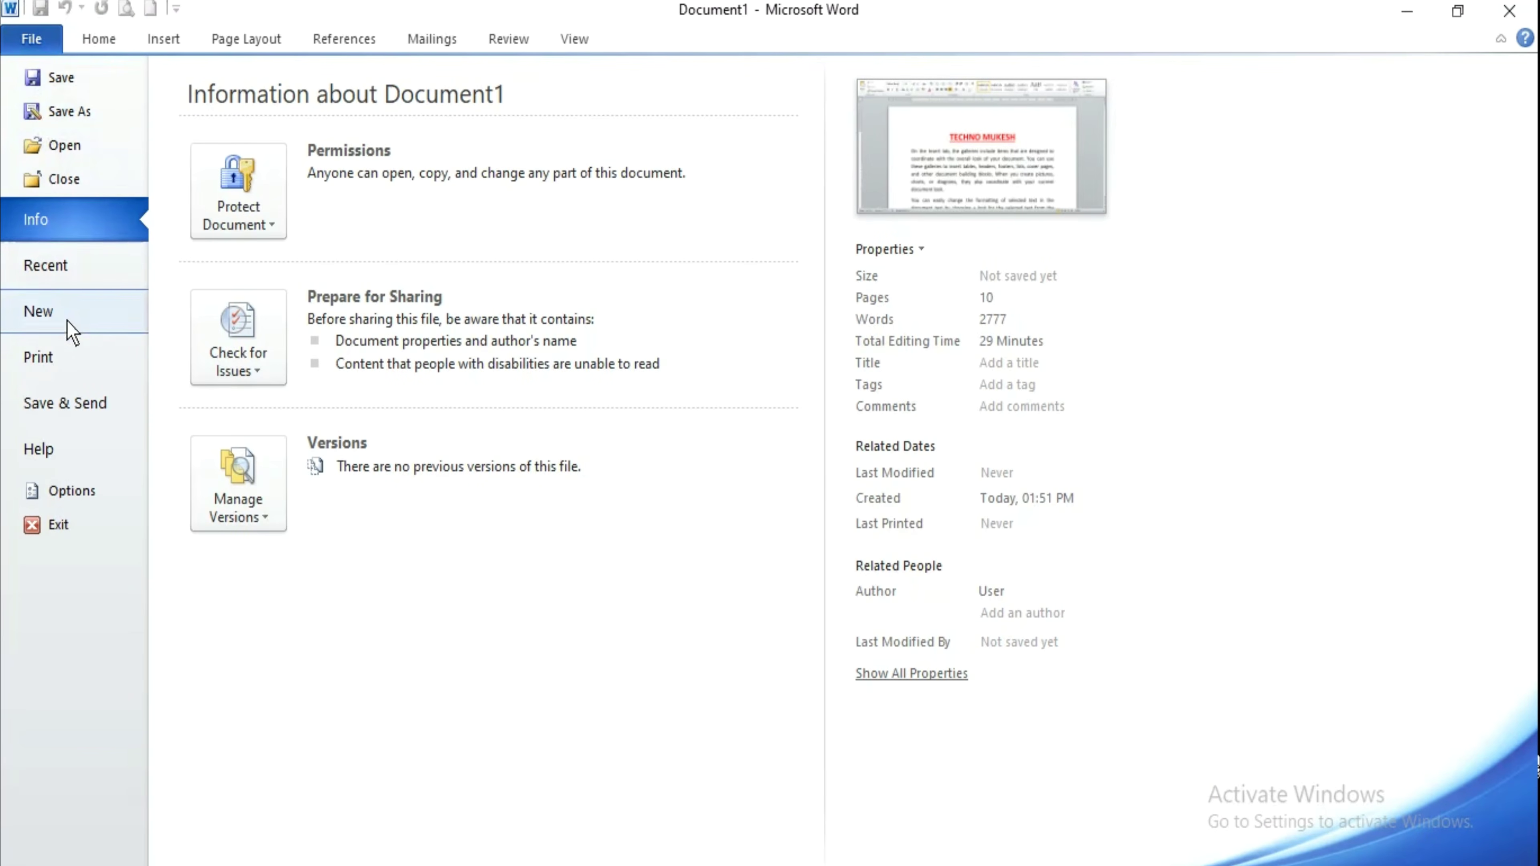
{"action": "left_click", "coordinate": [68, 359]}
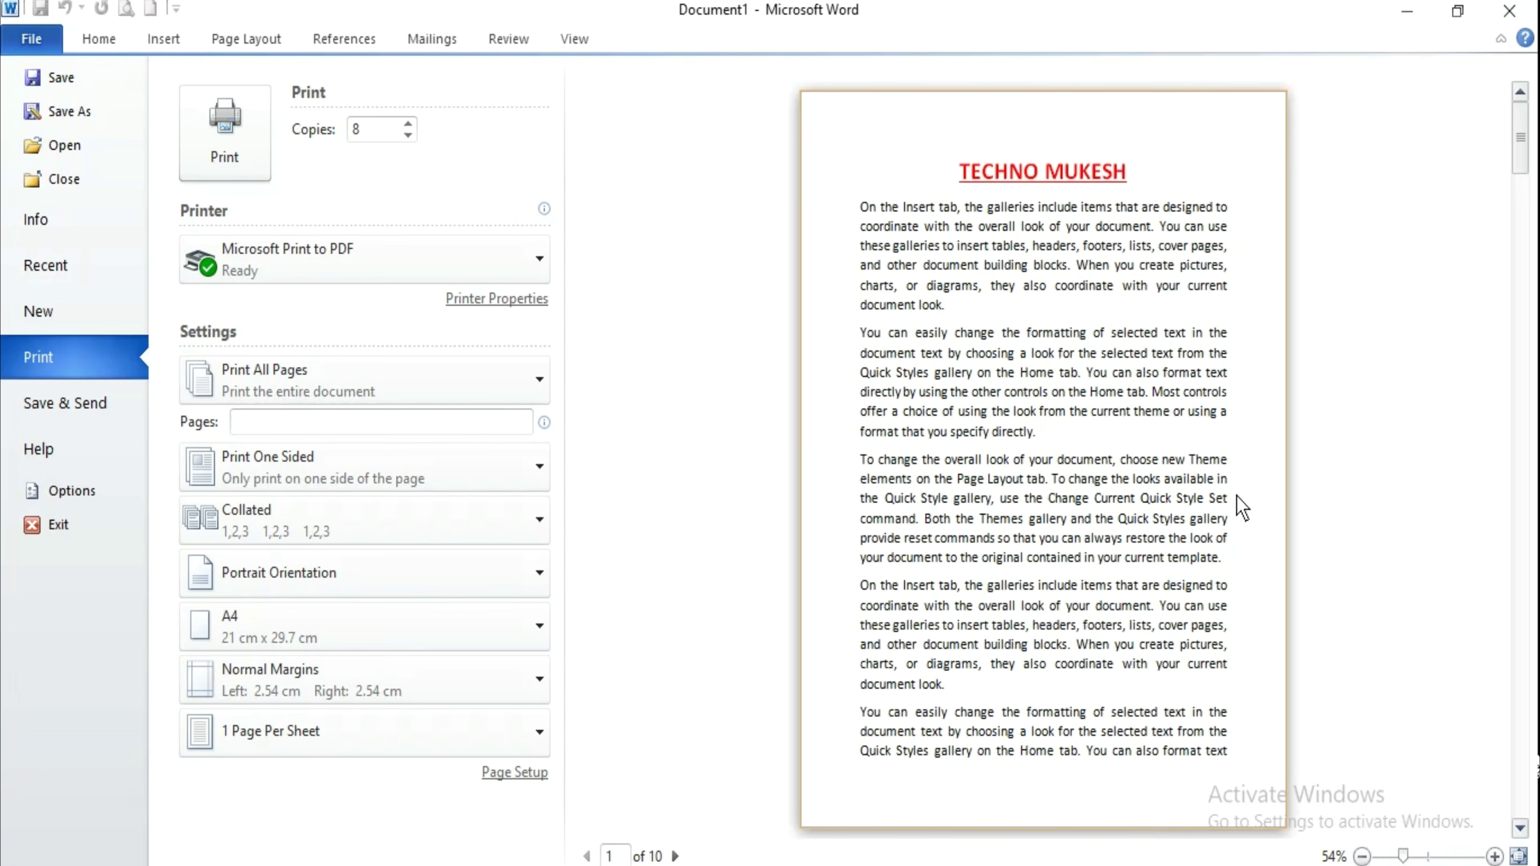
{"action": "key", "text": "BackSpace"}
{"action": "type", "text": "1"}
{"action": "left_click", "coordinate": [408, 123]}
{"action": "double_click", "coordinate": [363, 129]}
{"action": "type", "text": "20"}
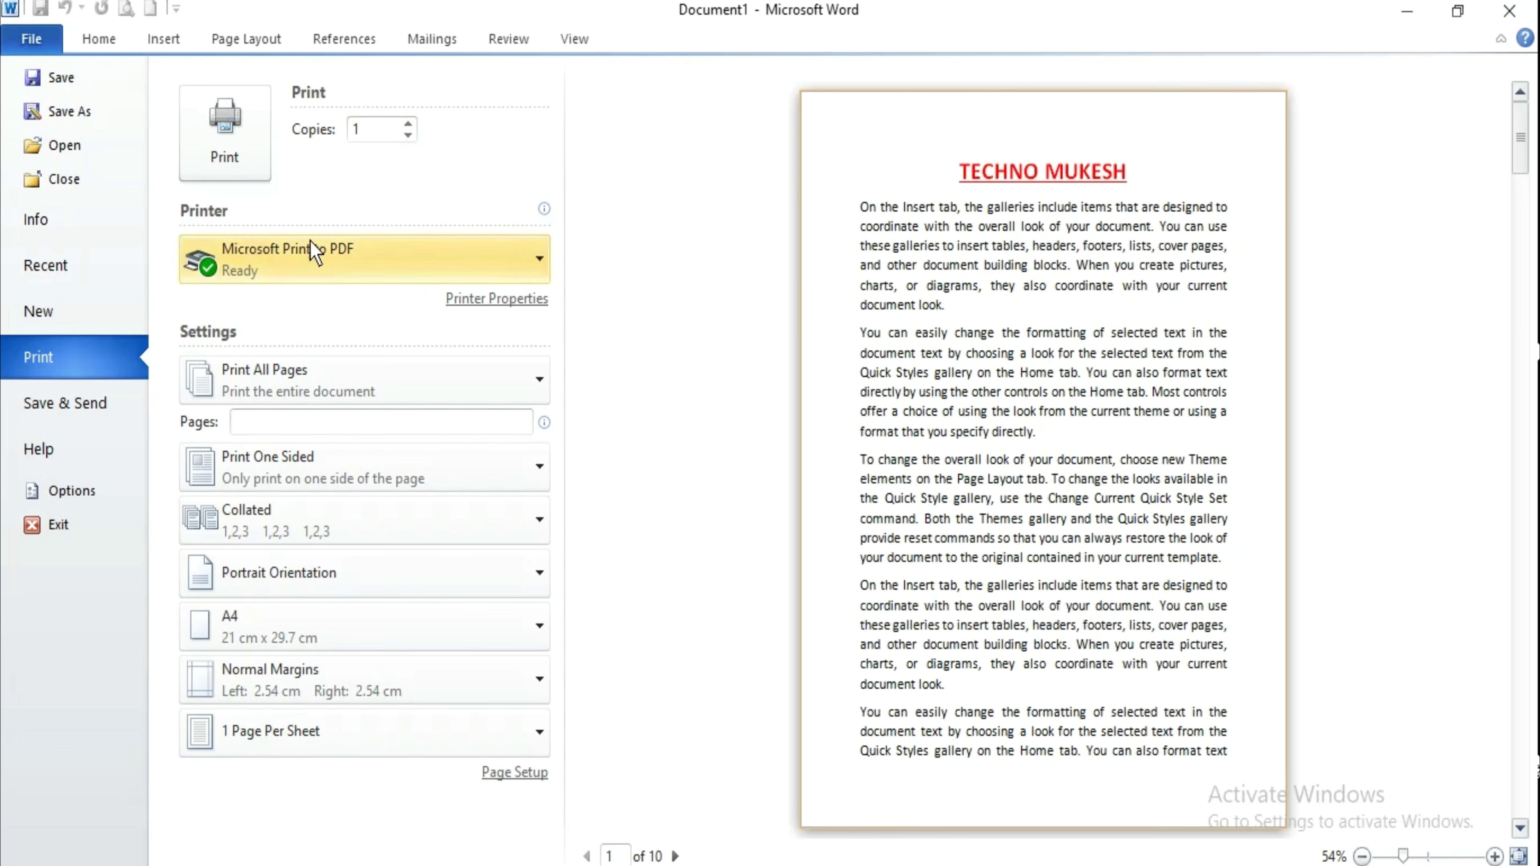
Step: Review the available printers and keep Microsoft Print to PDF selected
{"action": "mouse_move", "coordinate": [351, 271]}
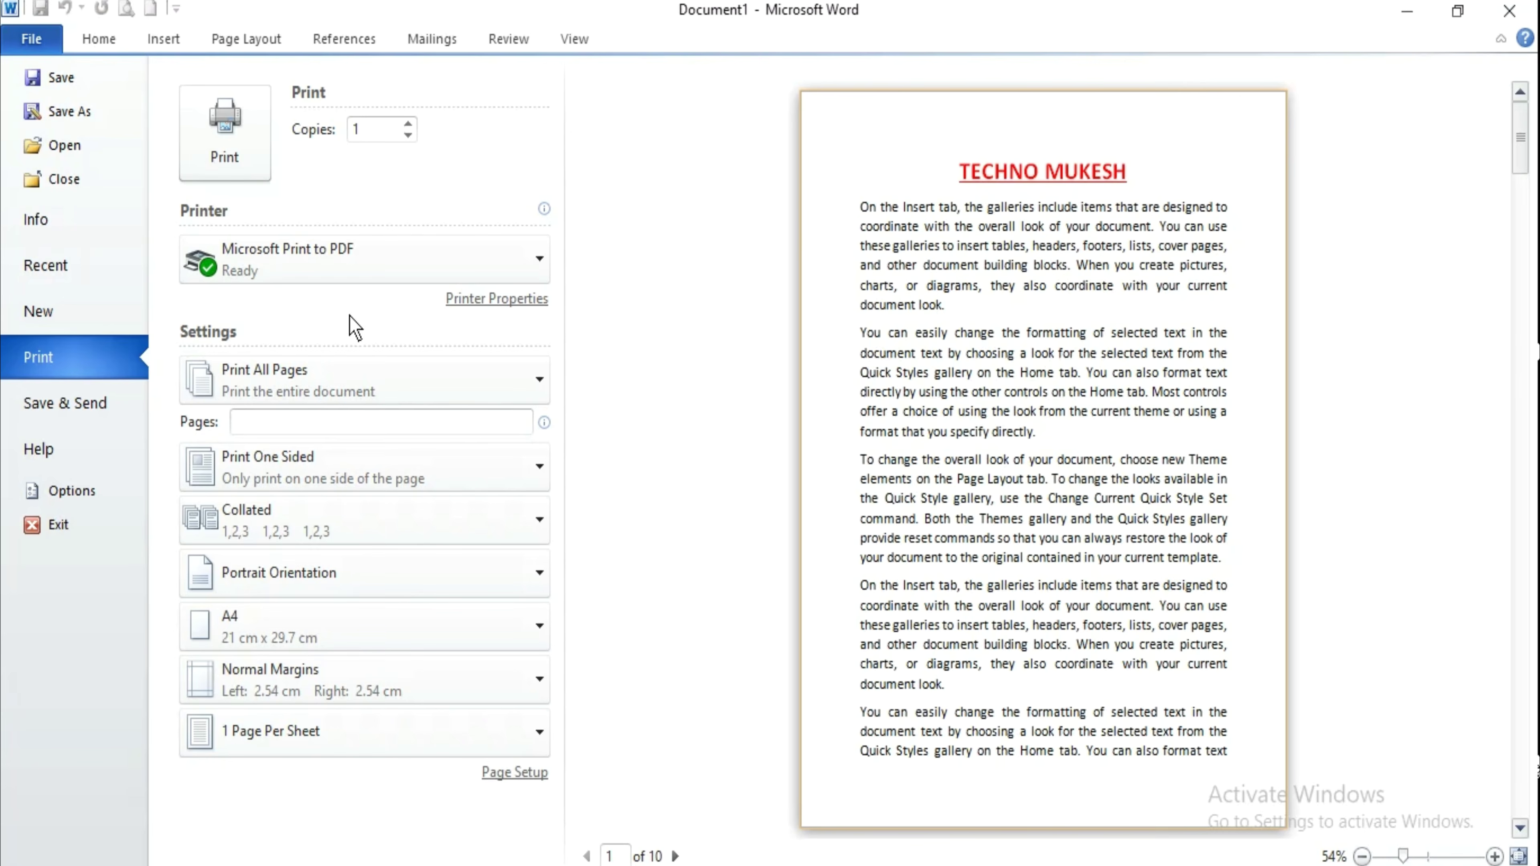
{"action": "left_click", "coordinate": [540, 260]}
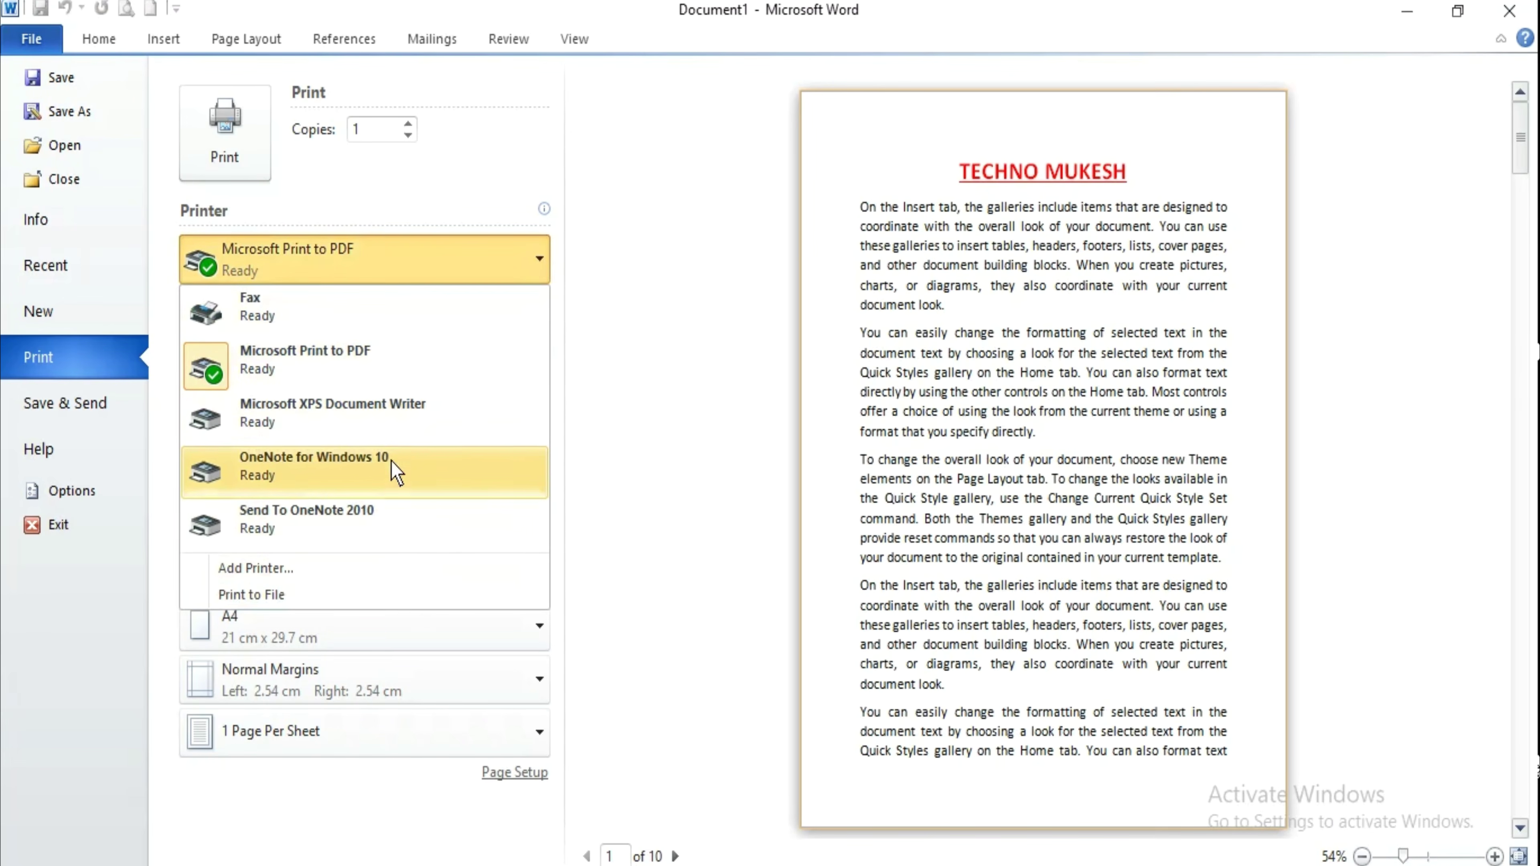
{"action": "left_click", "coordinate": [426, 248]}
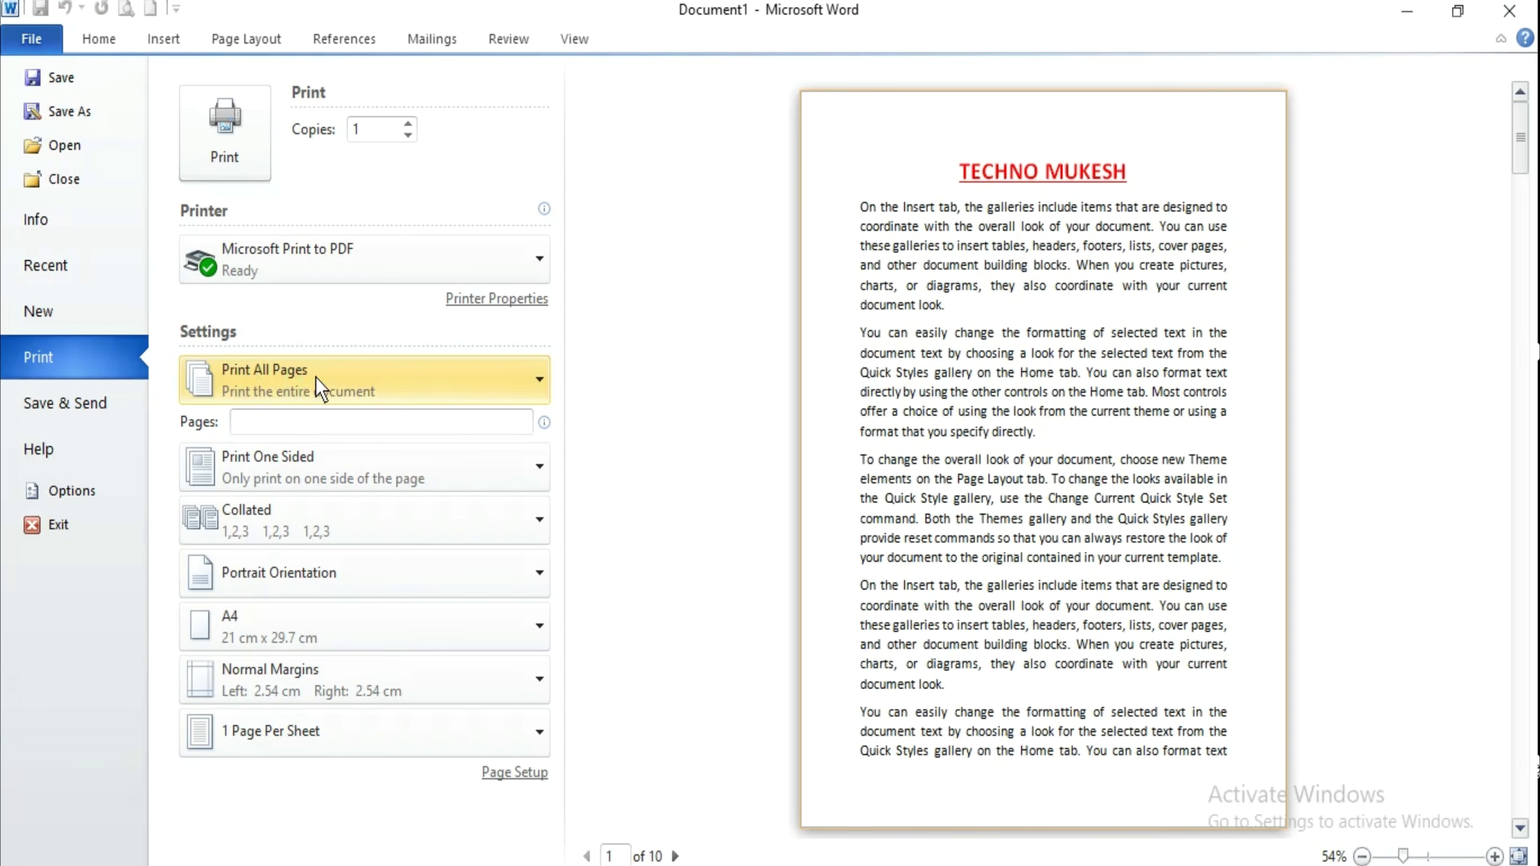
Step: Select the first body paragraph below the title in the document and return to the print settings
{"action": "left_click", "coordinate": [538, 380]}
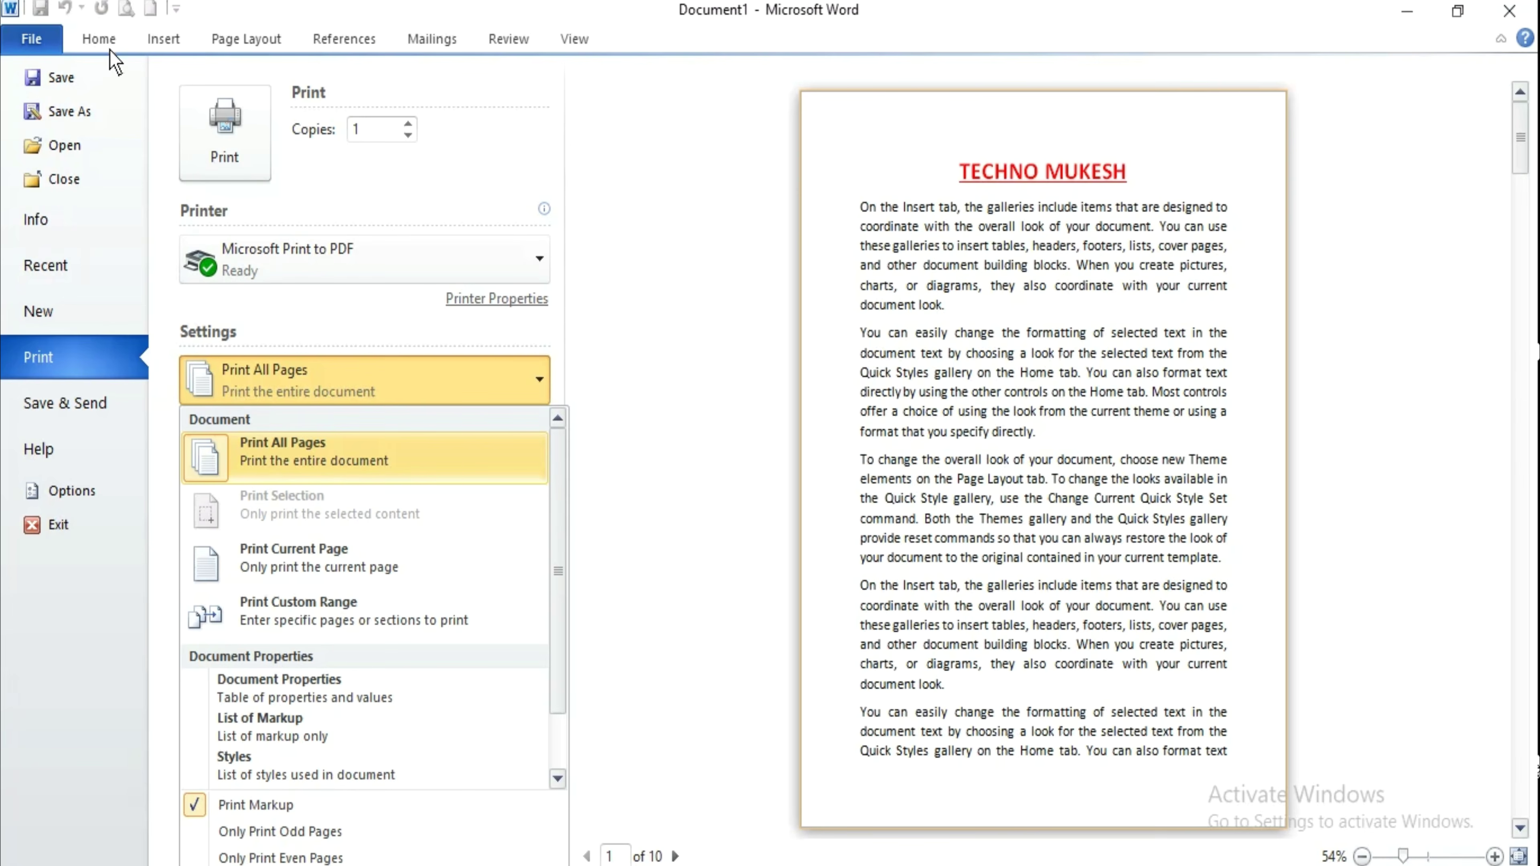
{"action": "left_click", "coordinate": [102, 37]}
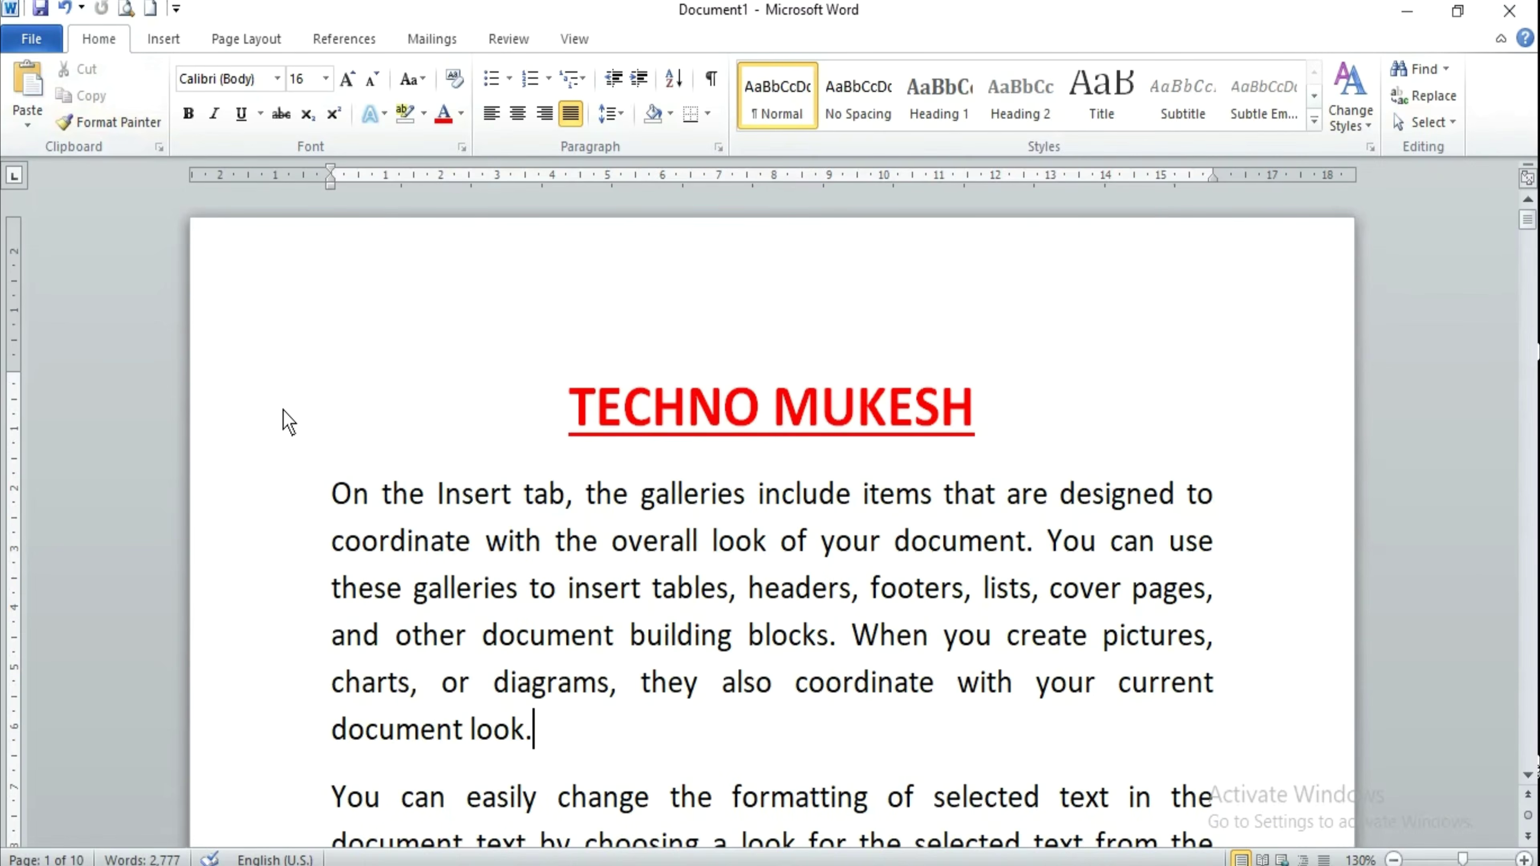
{"action": "scroll", "coordinate": [288, 421], "scroll_direction": "down", "scroll_amount": 1}
{"action": "left_click", "coordinate": [296, 405]}
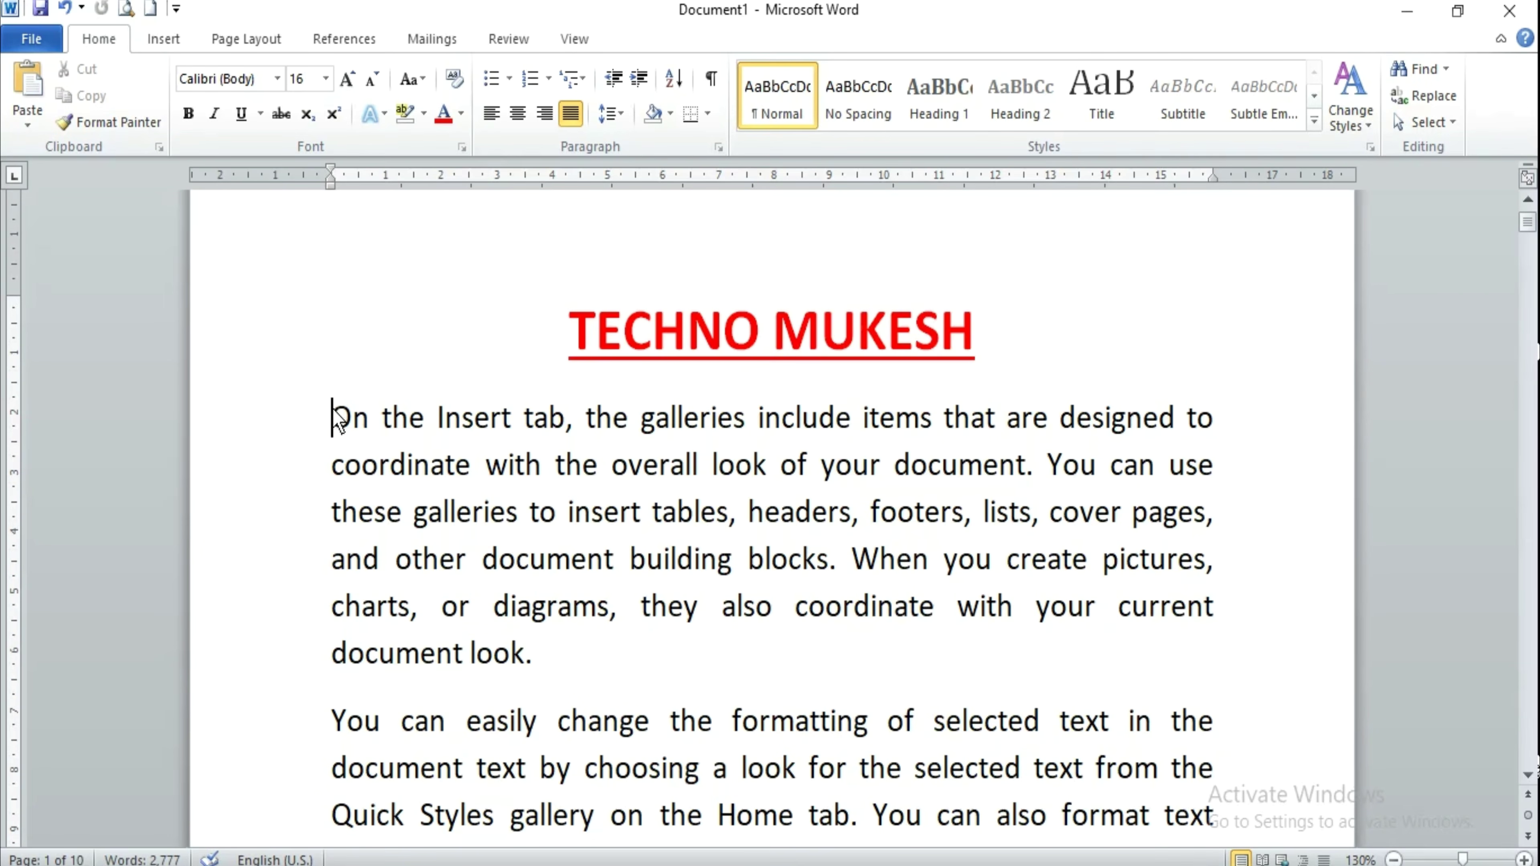
{"action": "left_click_drag", "start_coordinate": [334, 410], "coordinate": [537, 670]}
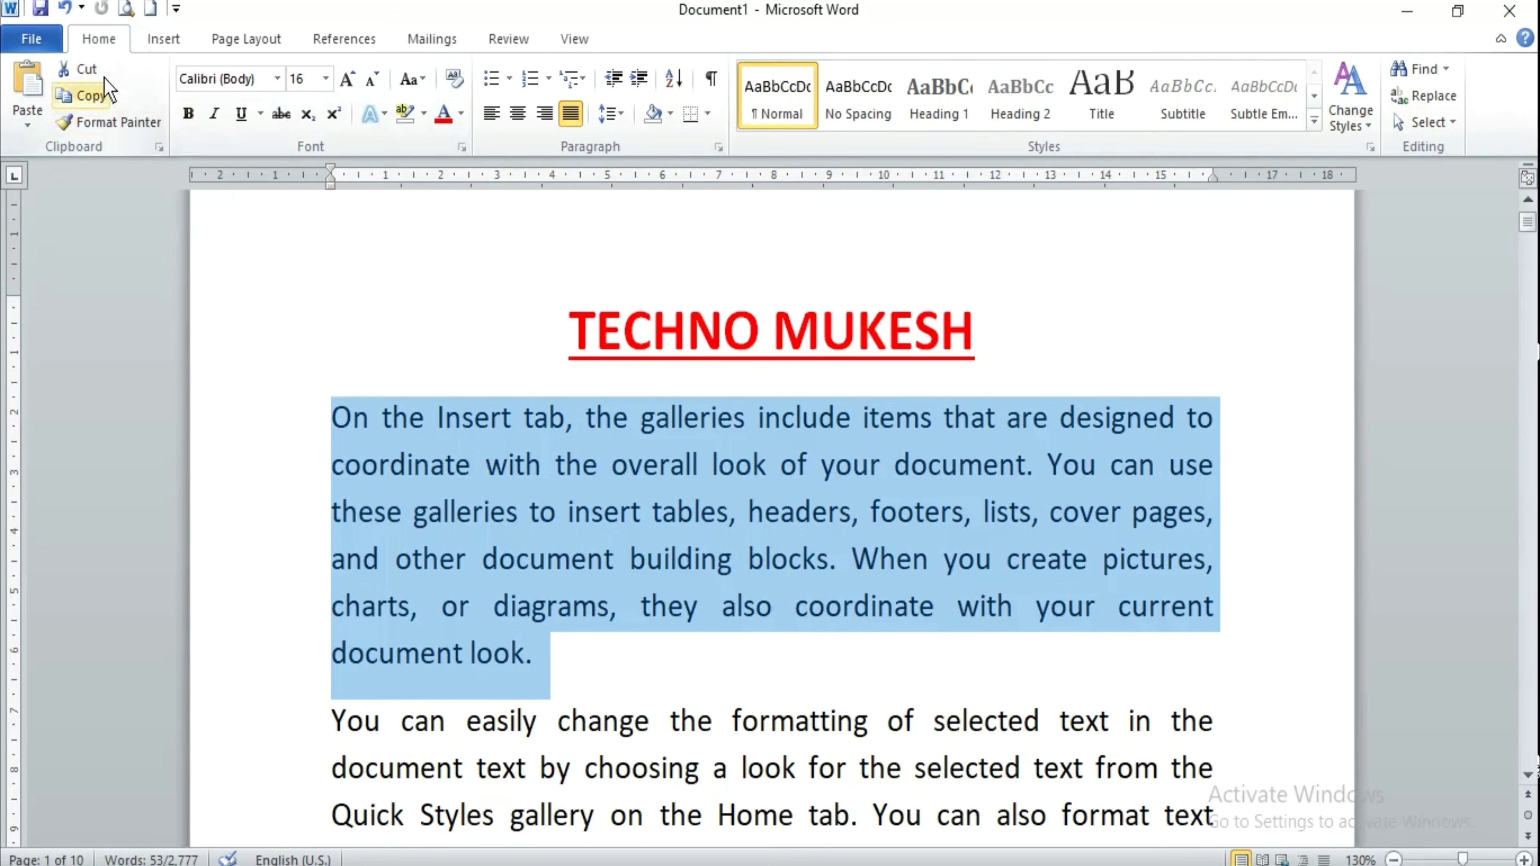
{"action": "left_click", "coordinate": [125, 8]}
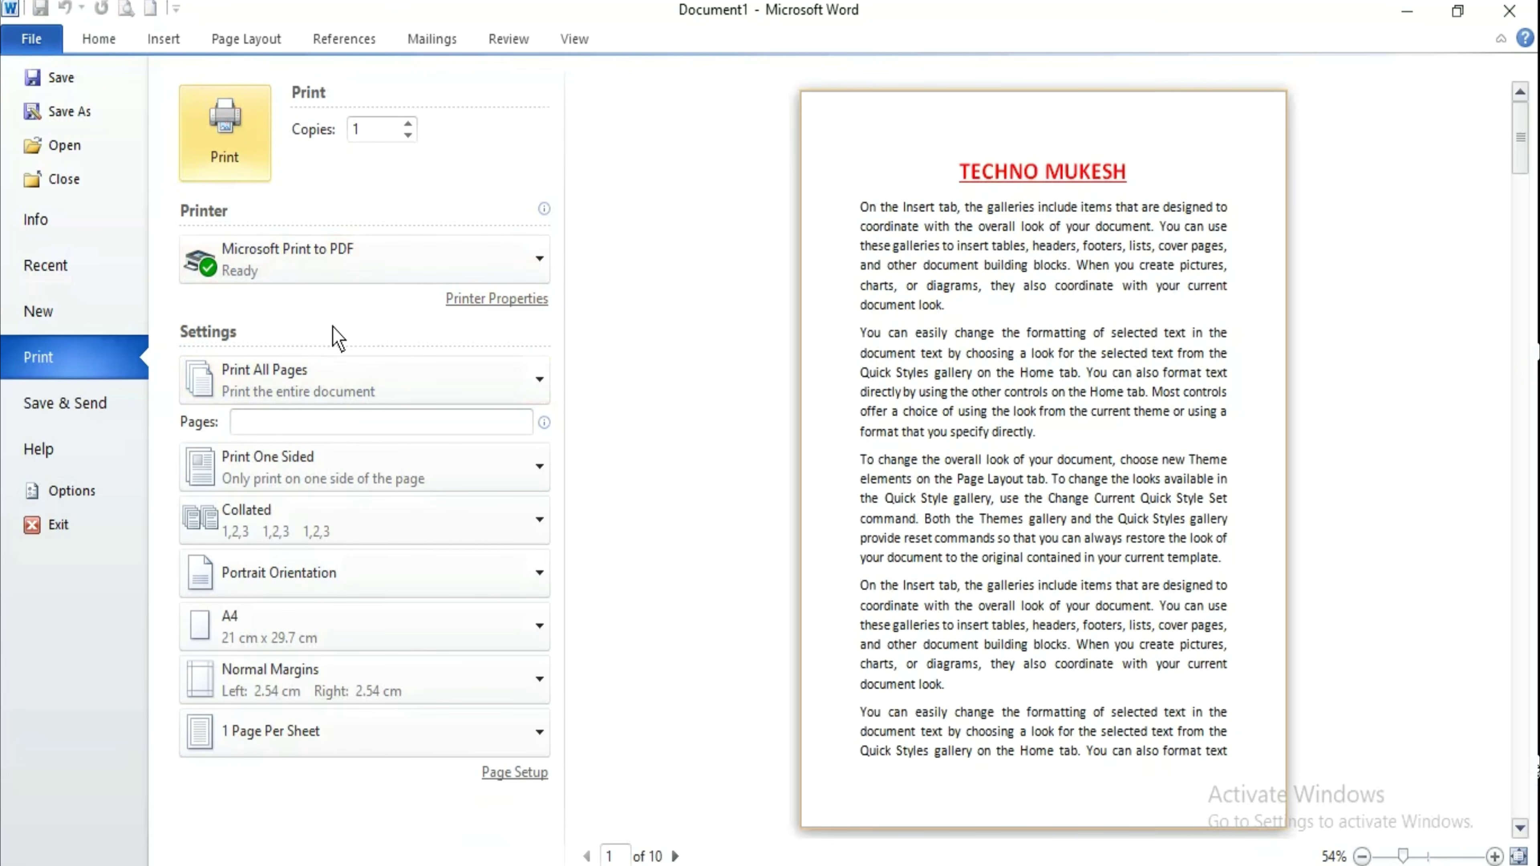
Step: Set the print range to Print Current Page
{"action": "left_click", "coordinate": [540, 385]}
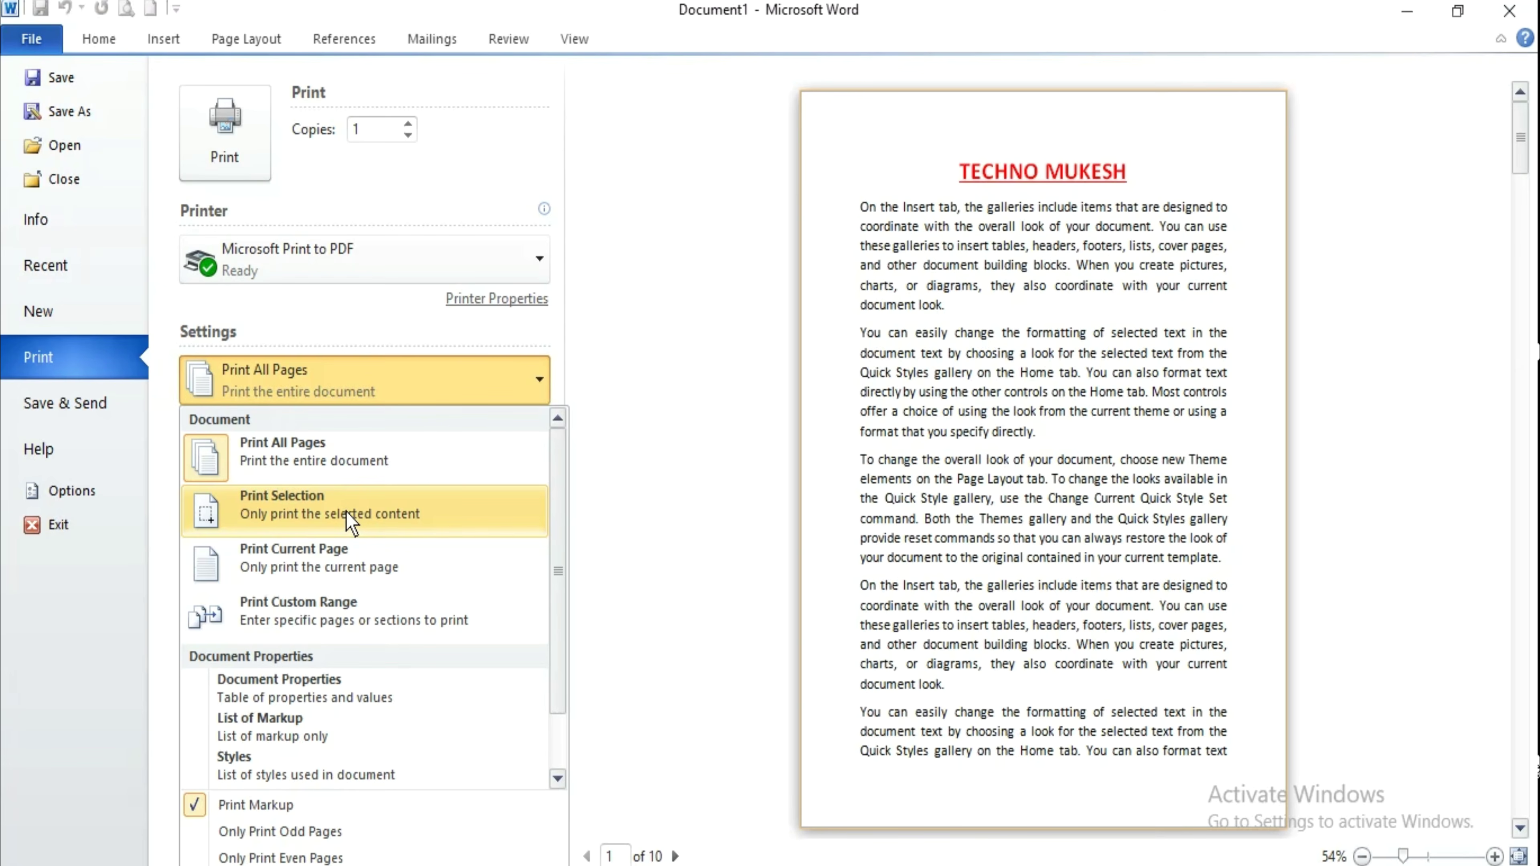
{"action": "left_click", "coordinate": [362, 570]}
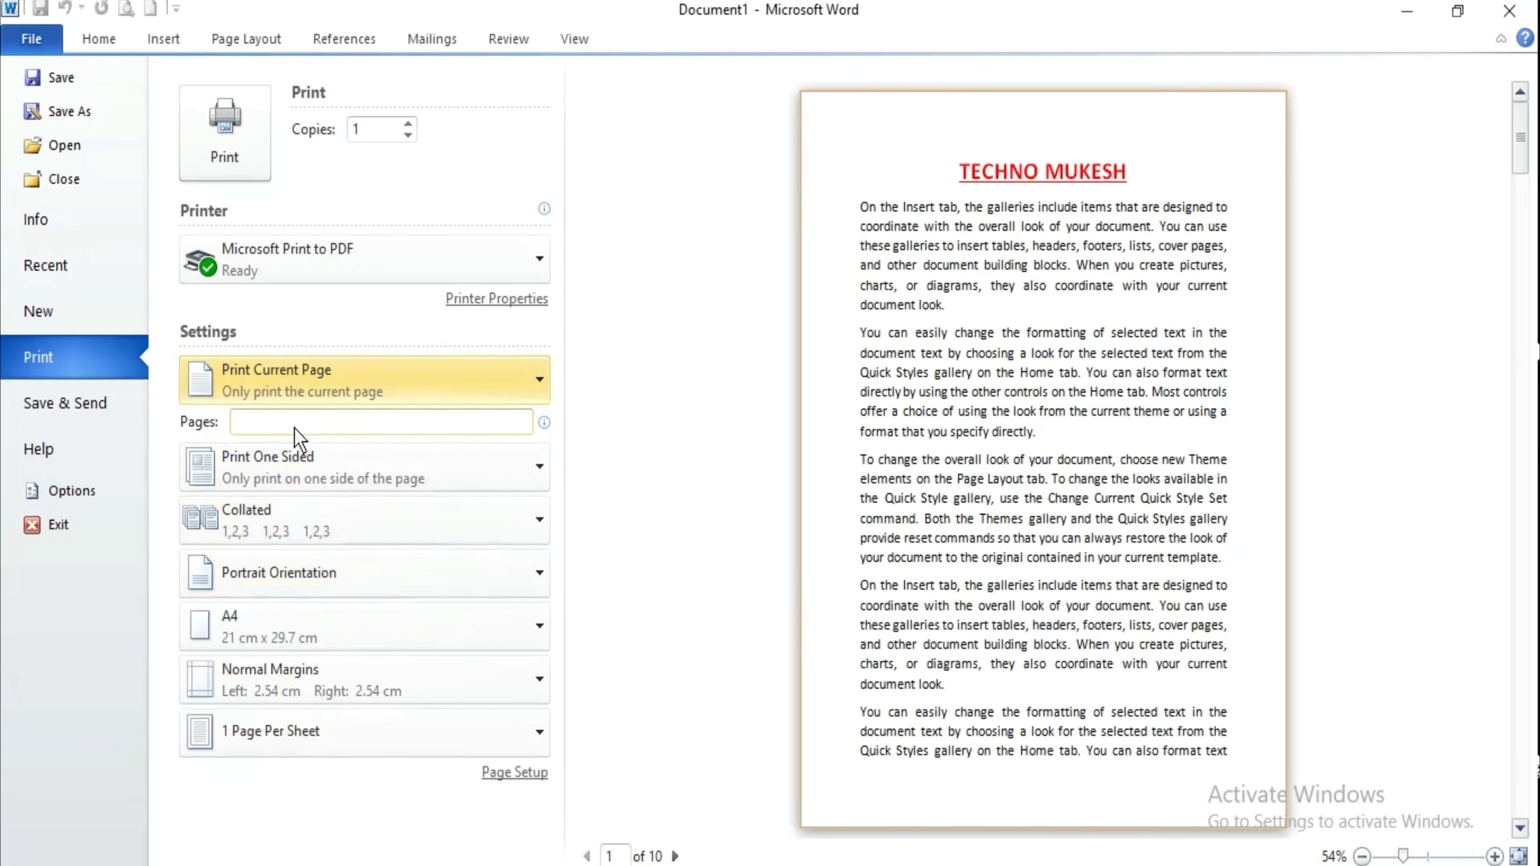
{"action": "left_click", "coordinate": [306, 425]}
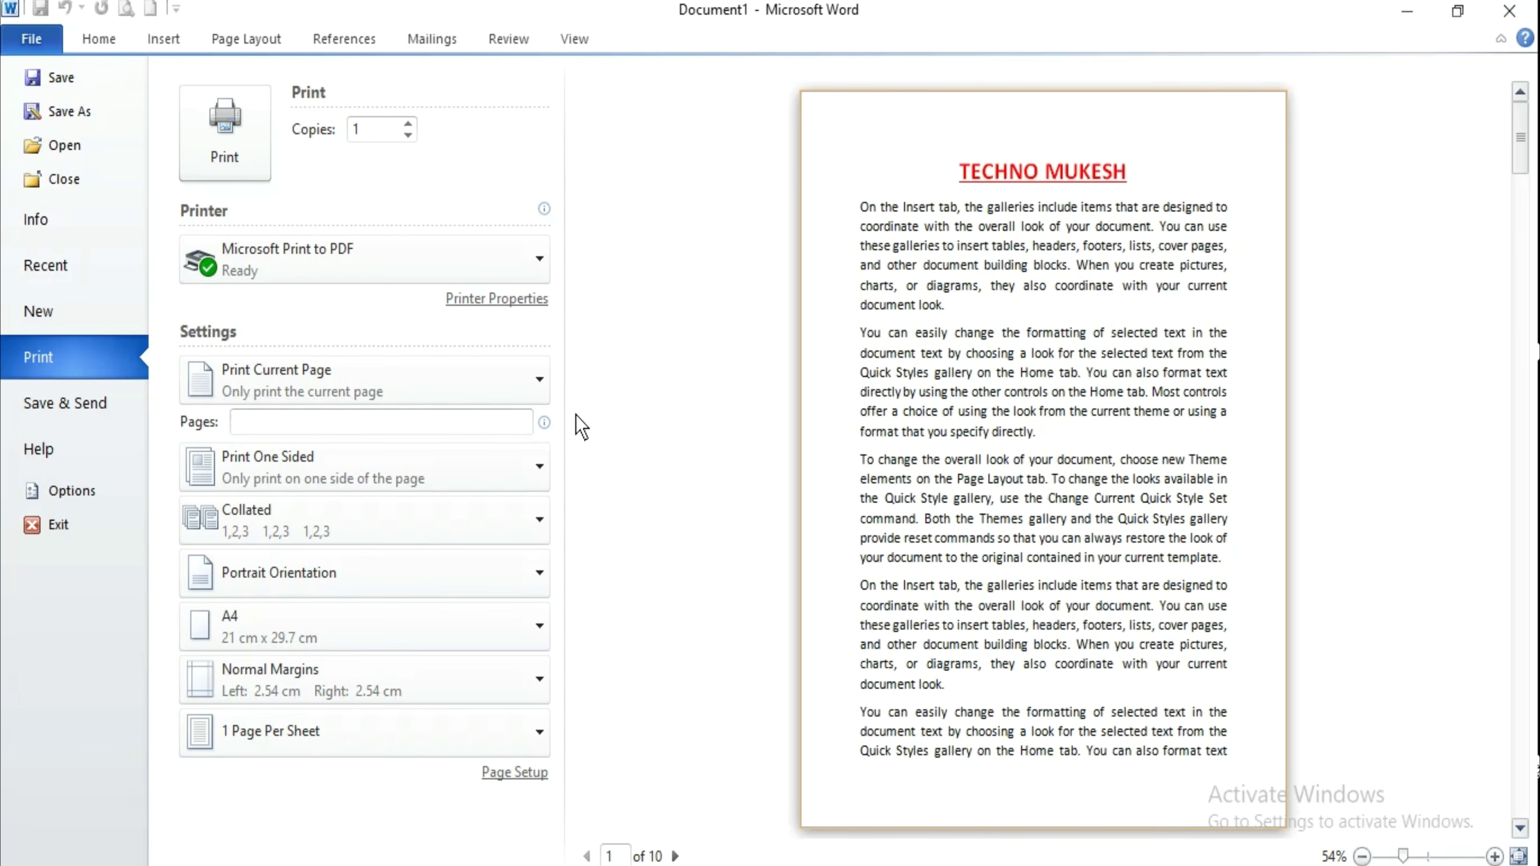
Step: Enter a custom print range of pages 3-7 and clear it again
{"action": "left_click", "coordinate": [403, 424]}
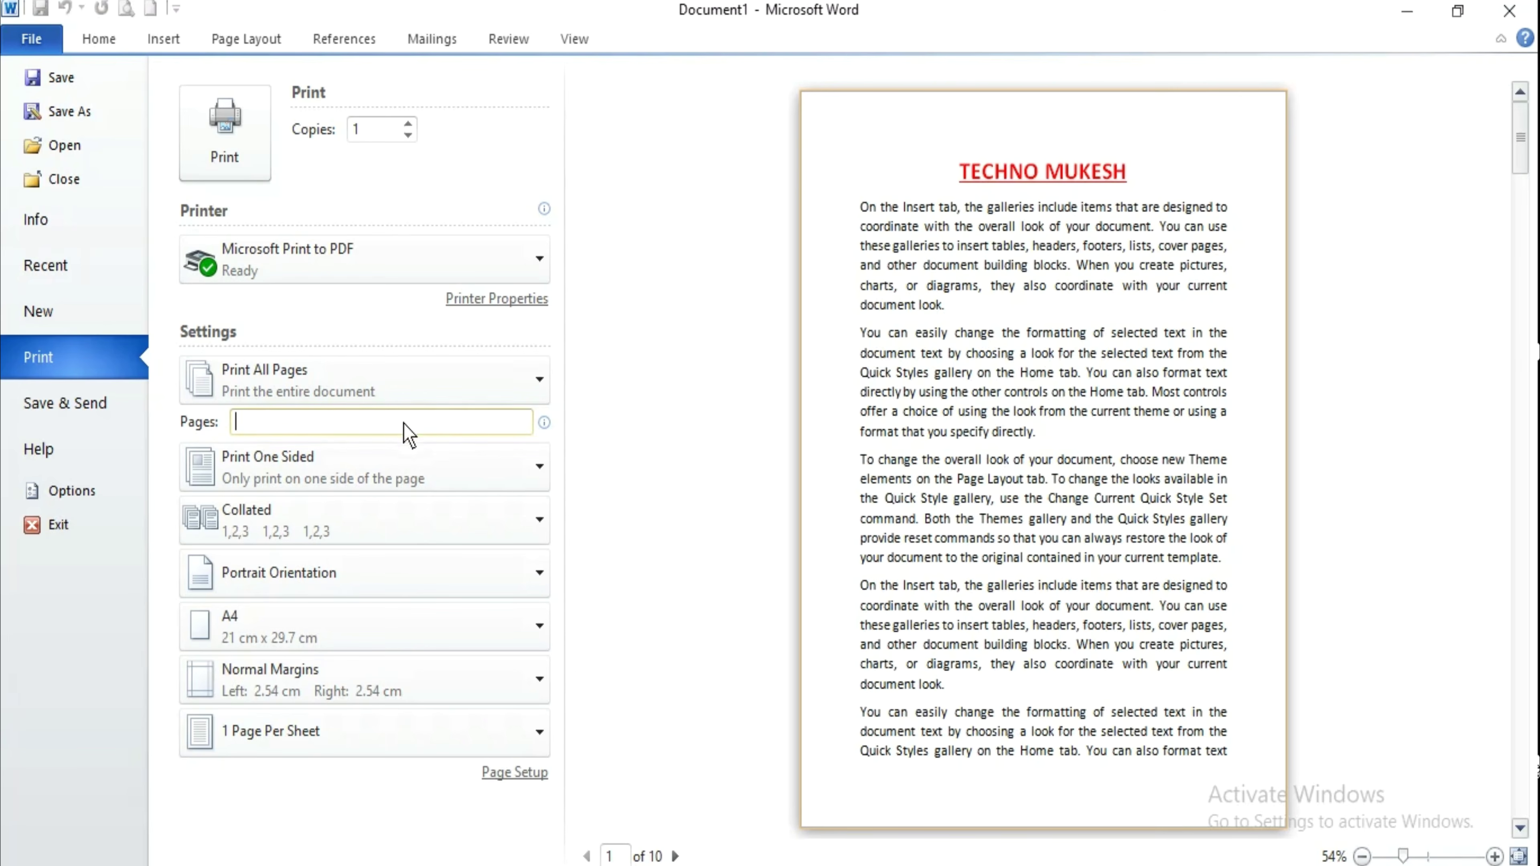
{"action": "type", "text": "3-7"}
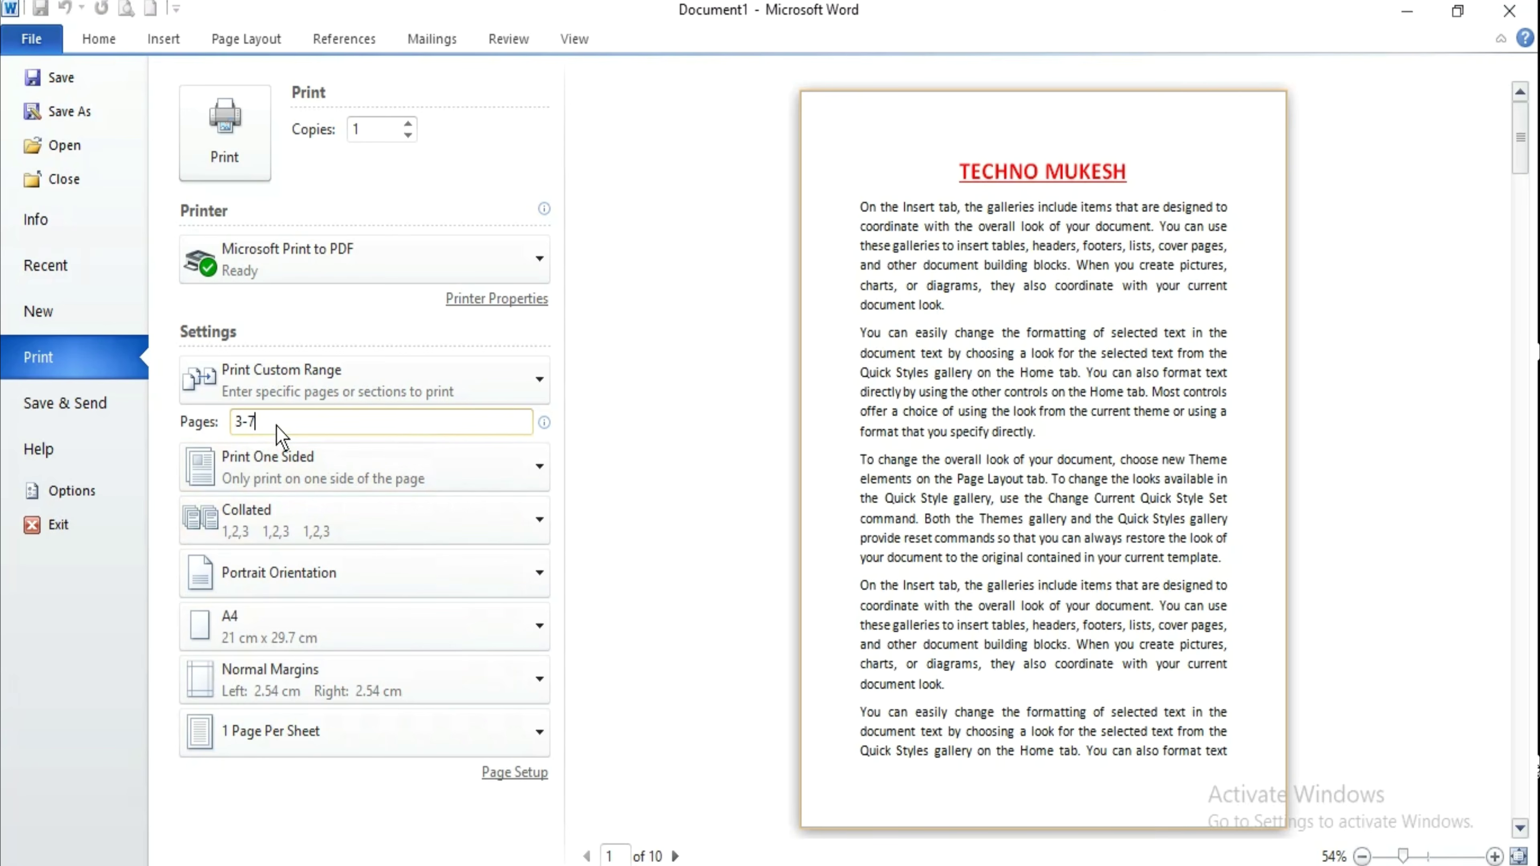
{"action": "left_click_drag", "start_coordinate": [266, 424], "coordinate": [202, 424]}
{"action": "key", "text": "BackSpace"}
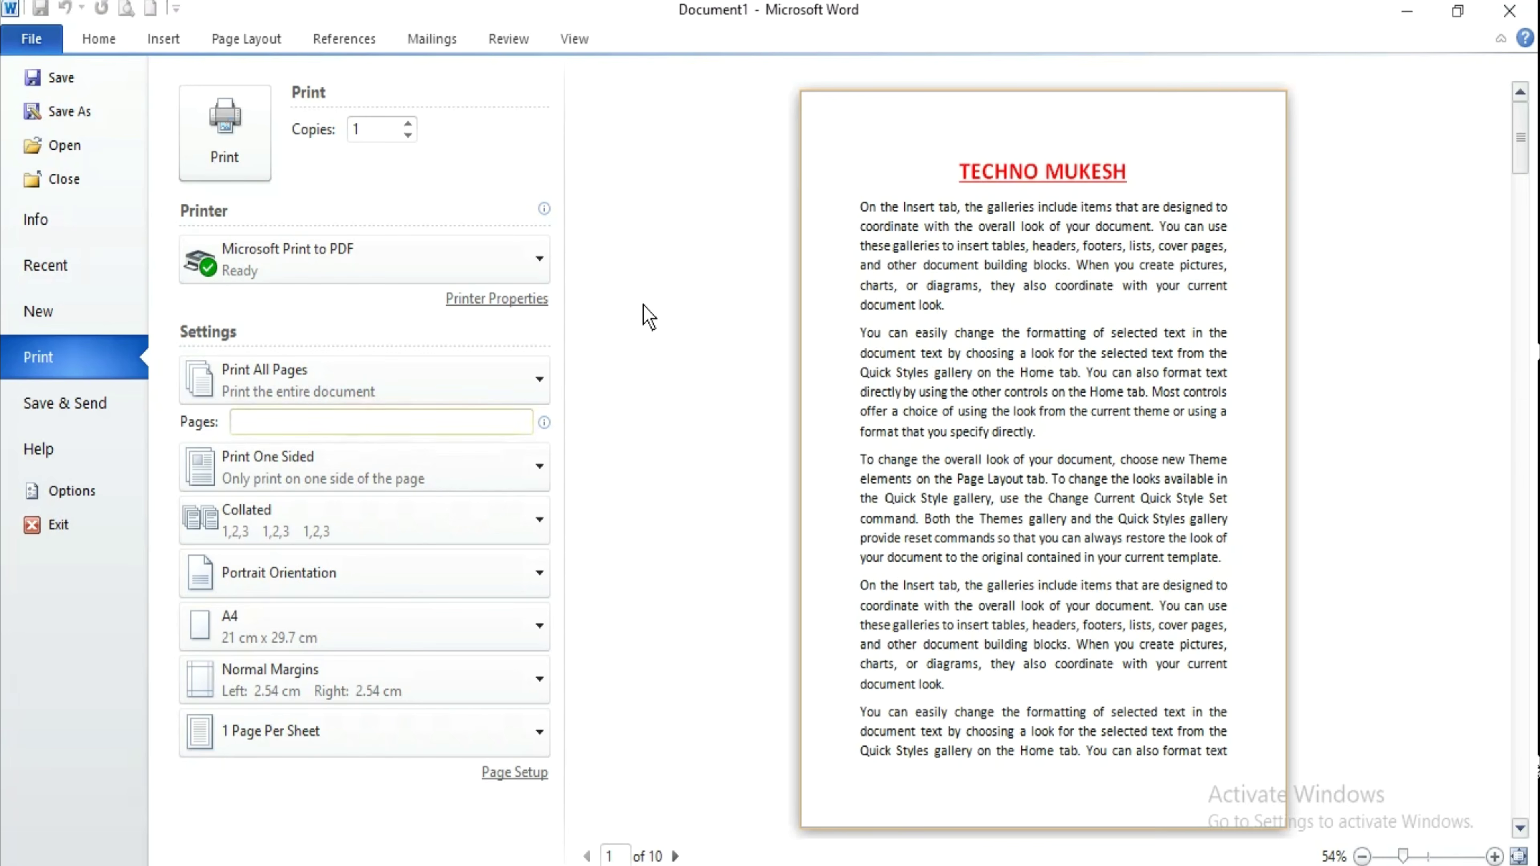
Step: Enter the individual pages 3, 5, 7 as the custom print range
{"action": "left_click", "coordinate": [389, 423]}
{"action": "type", "text": "3, 5"}
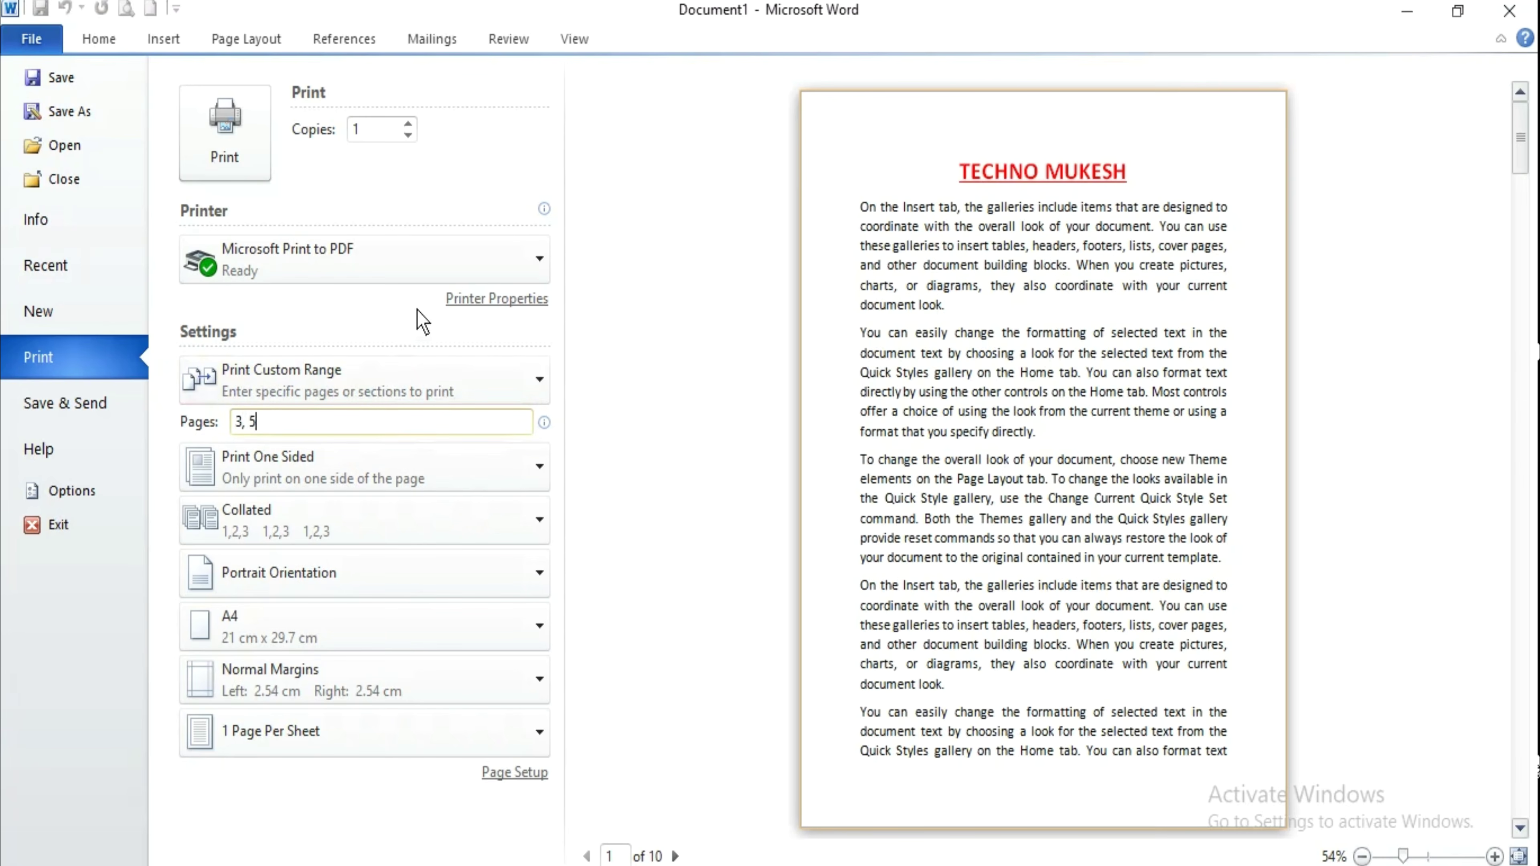
{"action": "type", "text": ", 7"}
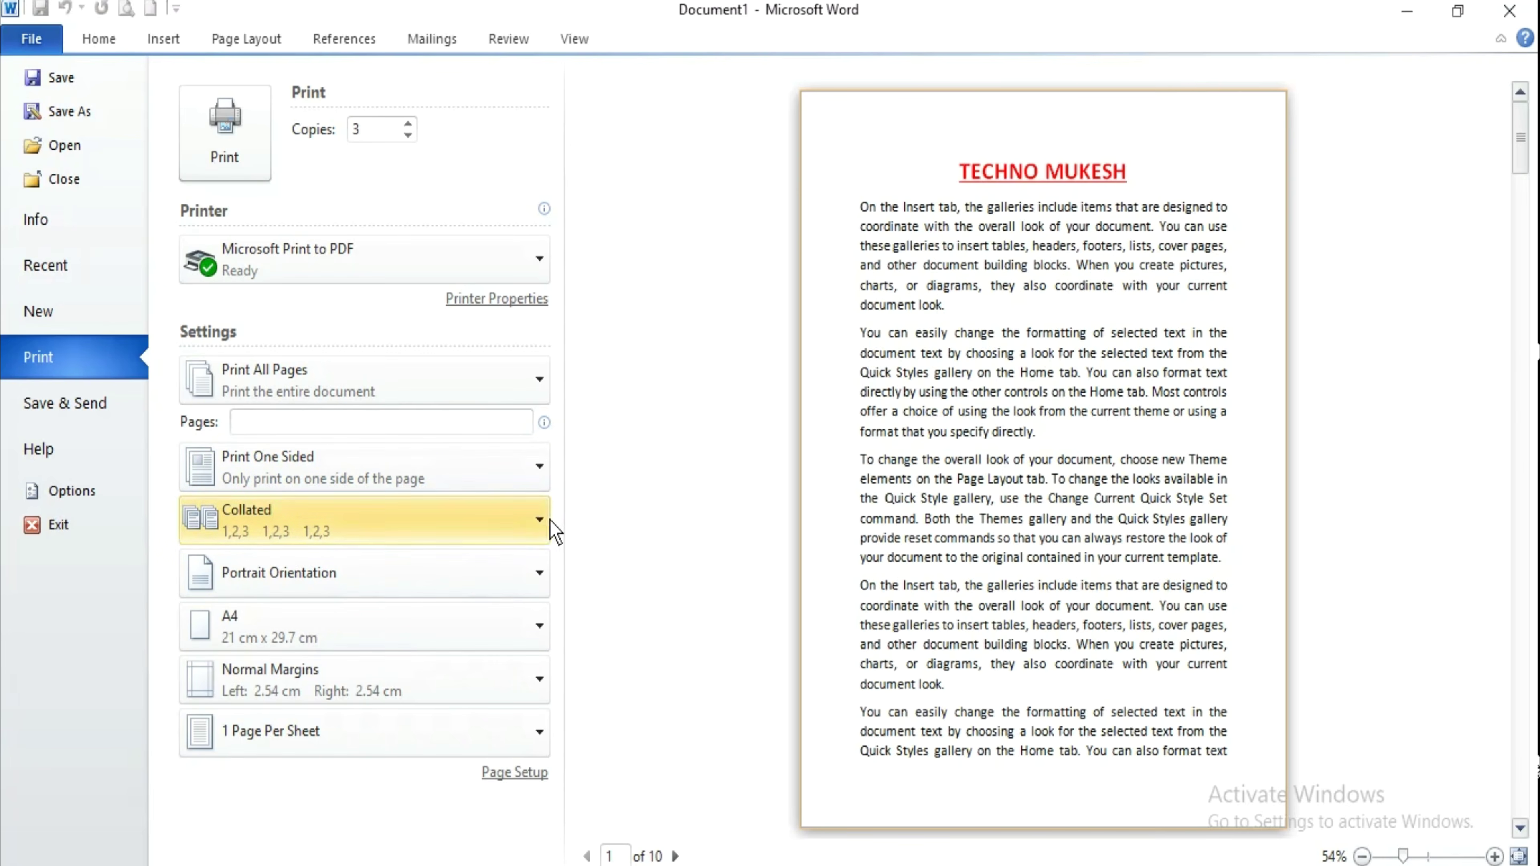
Step: Set the number of copies to 3 and keep the page order as Collated
{"action": "left_click", "coordinate": [540, 520]}
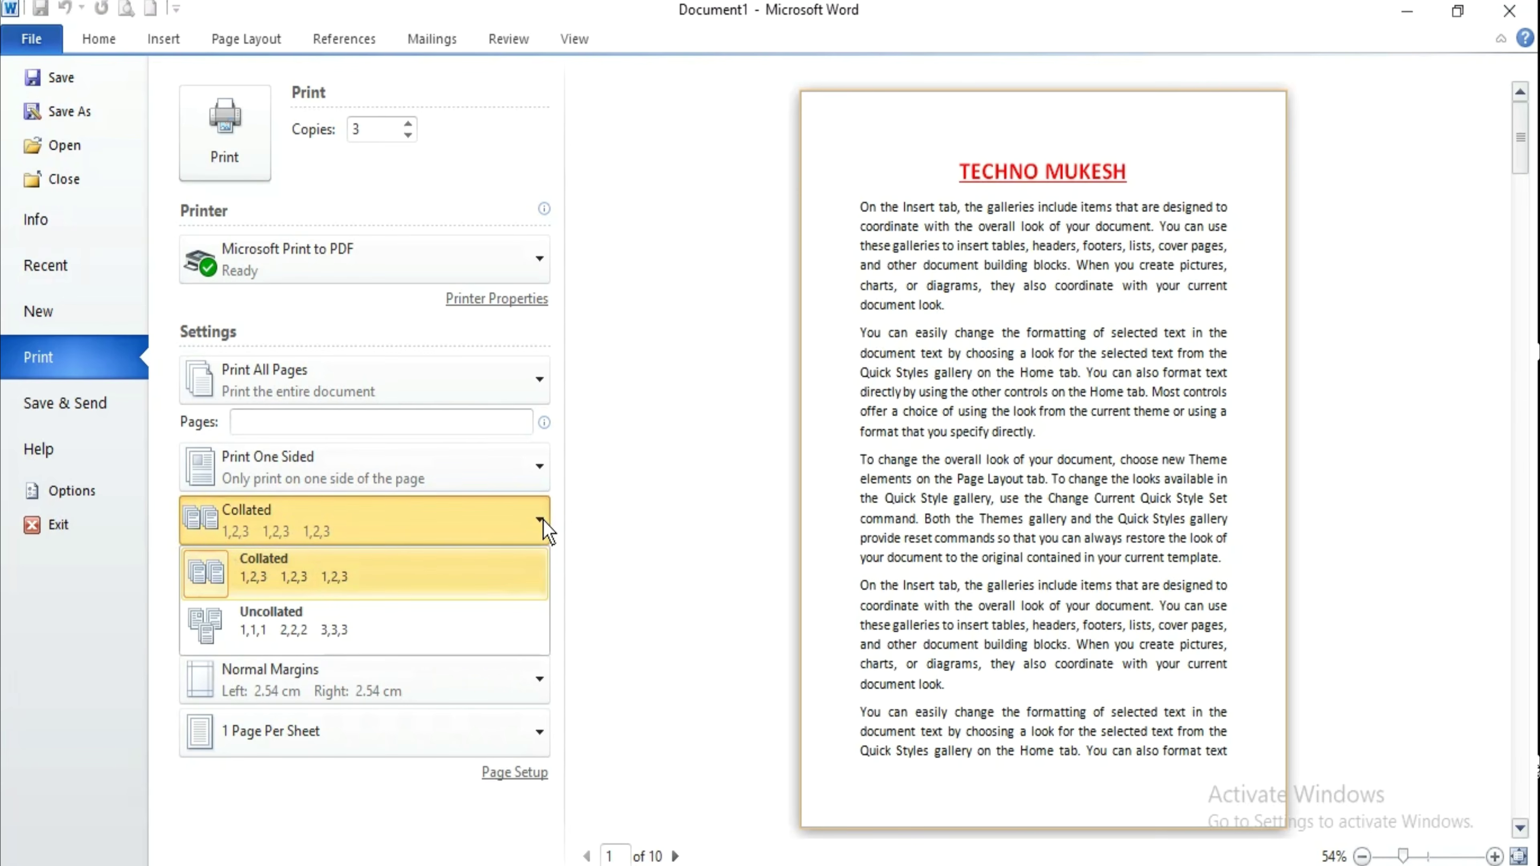
{"action": "left_click", "coordinate": [447, 584]}
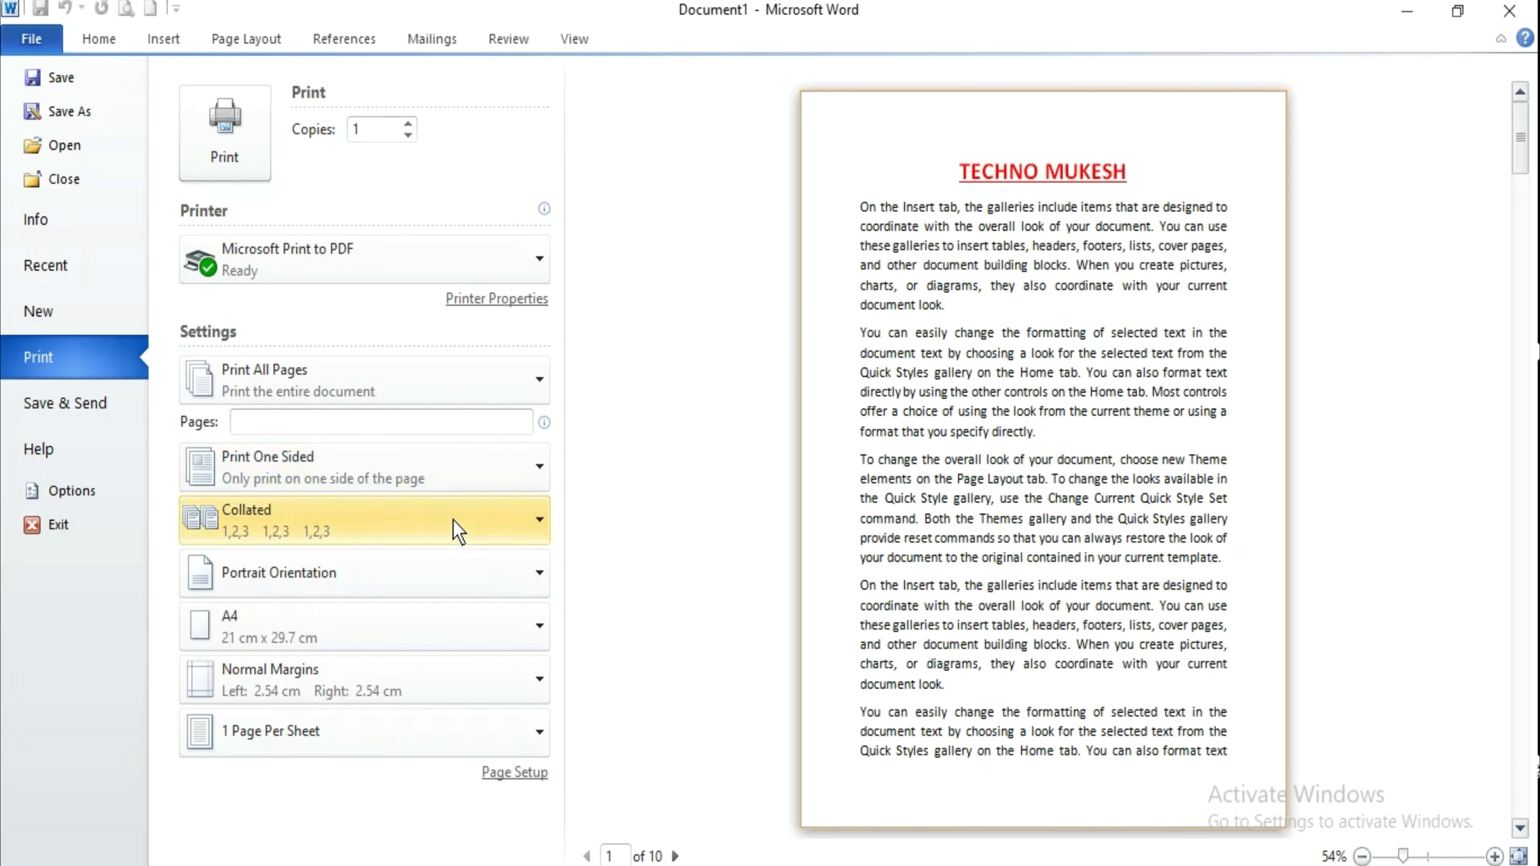
{"action": "left_click", "coordinate": [408, 124]}
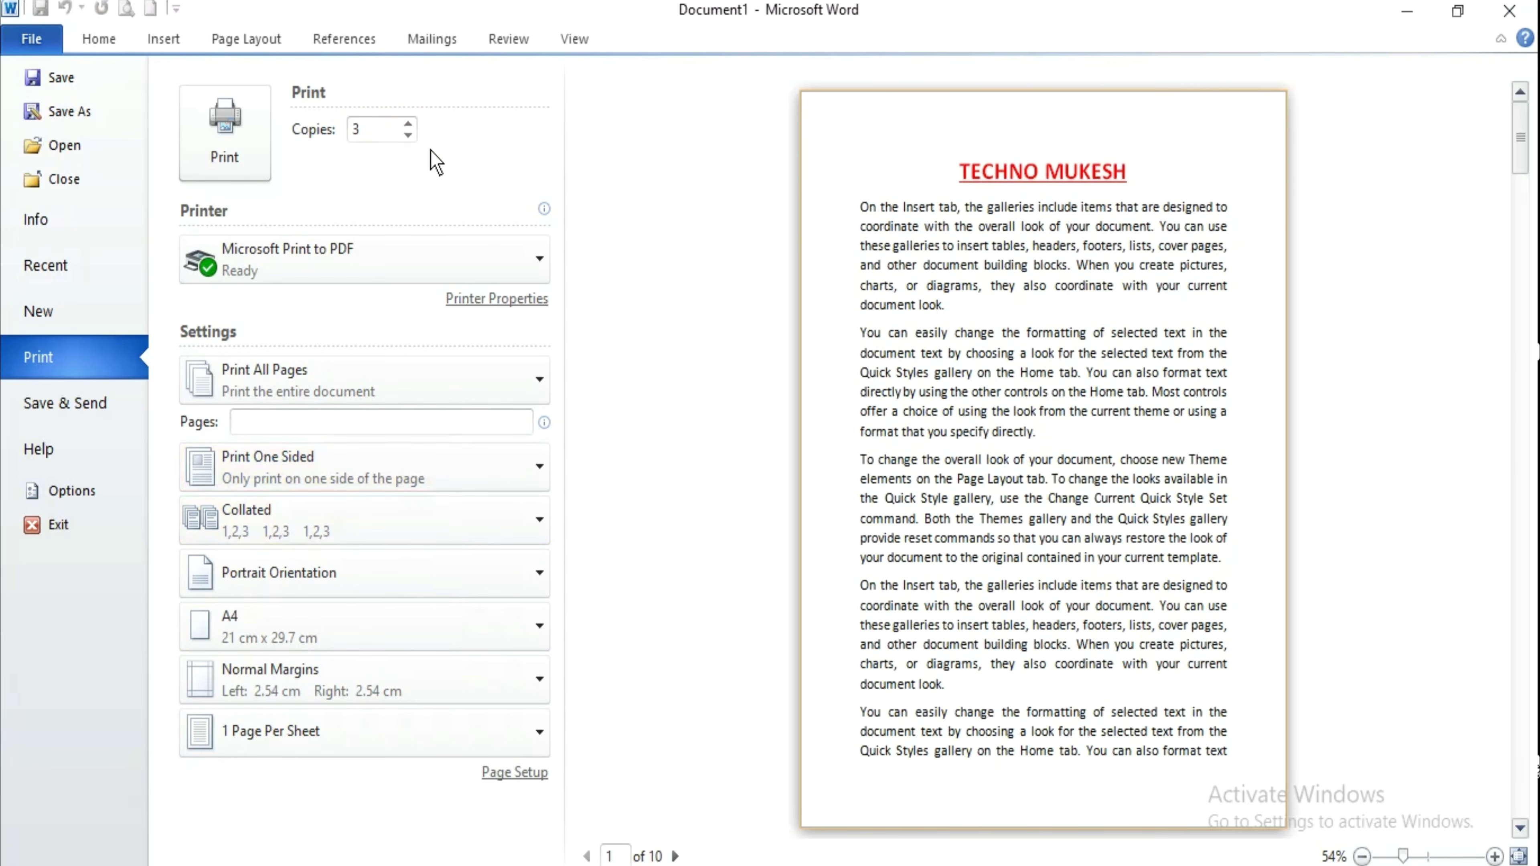
{"action": "left_click", "coordinate": [446, 521]}
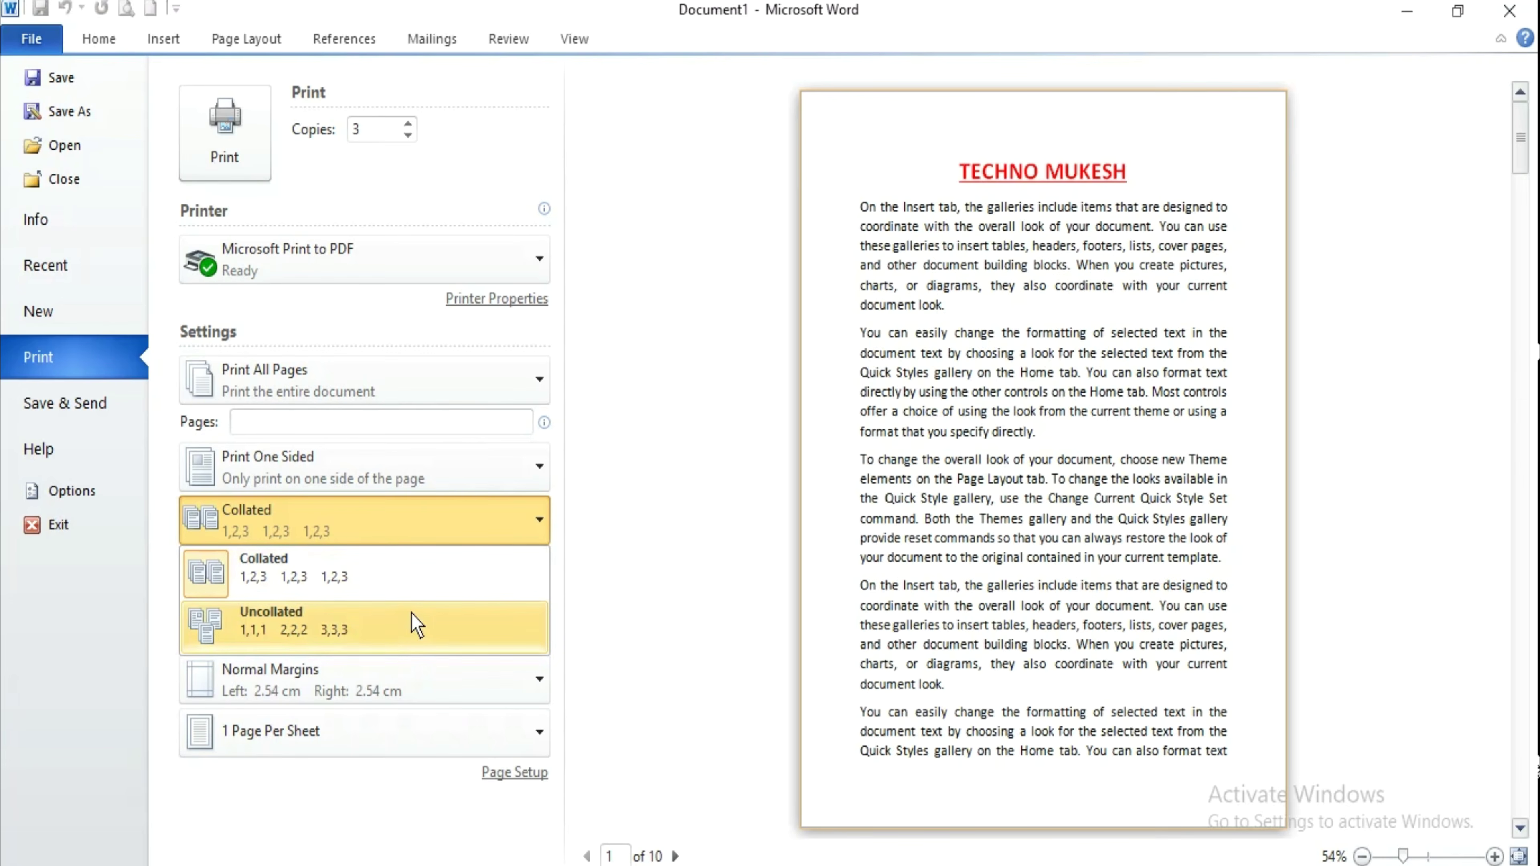
{"action": "left_click", "coordinate": [403, 592]}
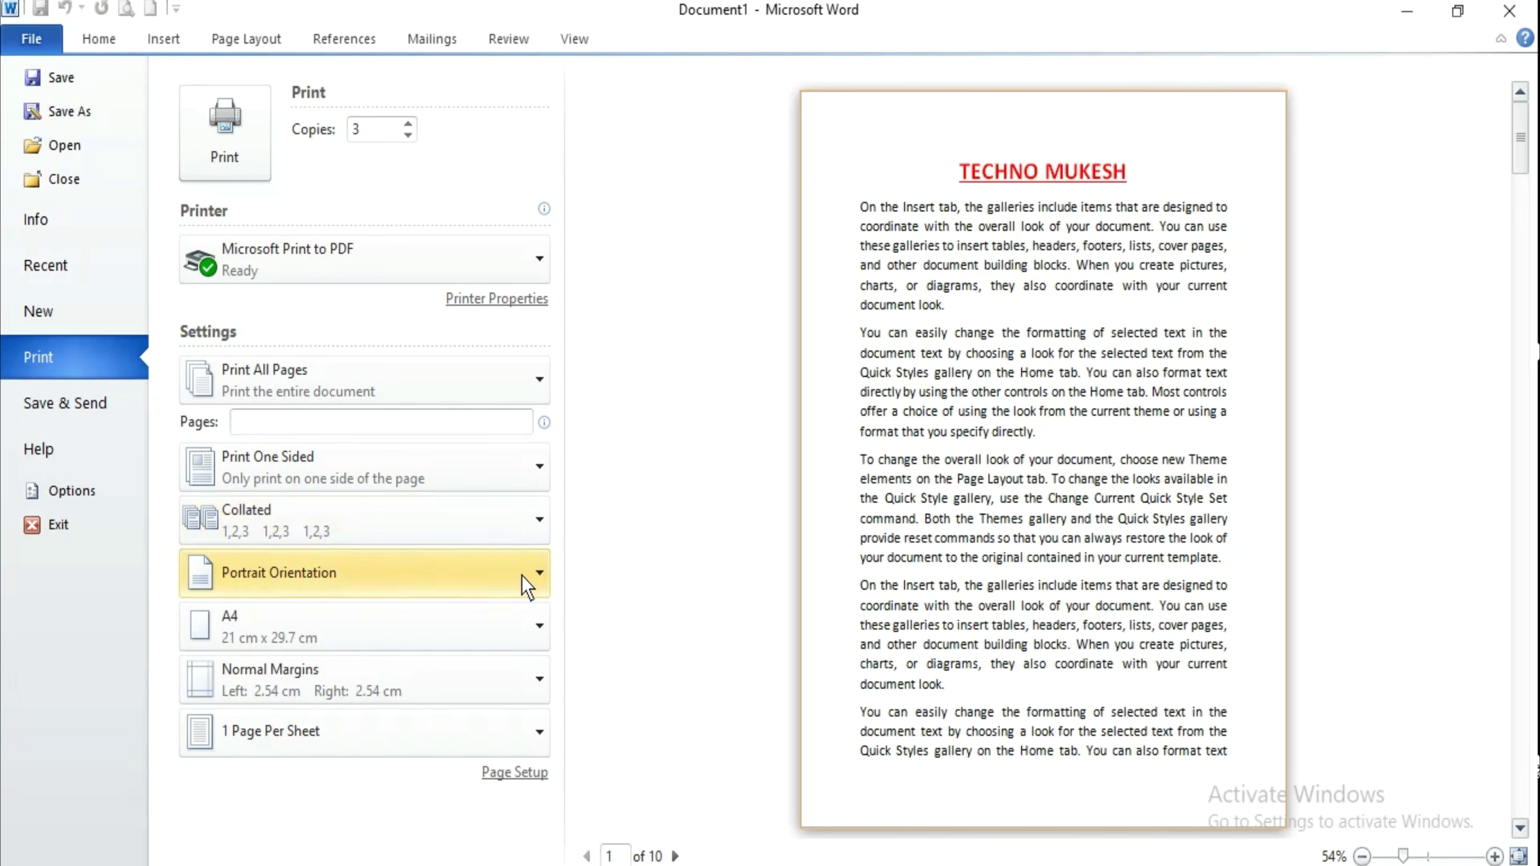
Step: Switch the page orientation to Landscape and set it back to Portrait
{"action": "left_click", "coordinate": [533, 579]}
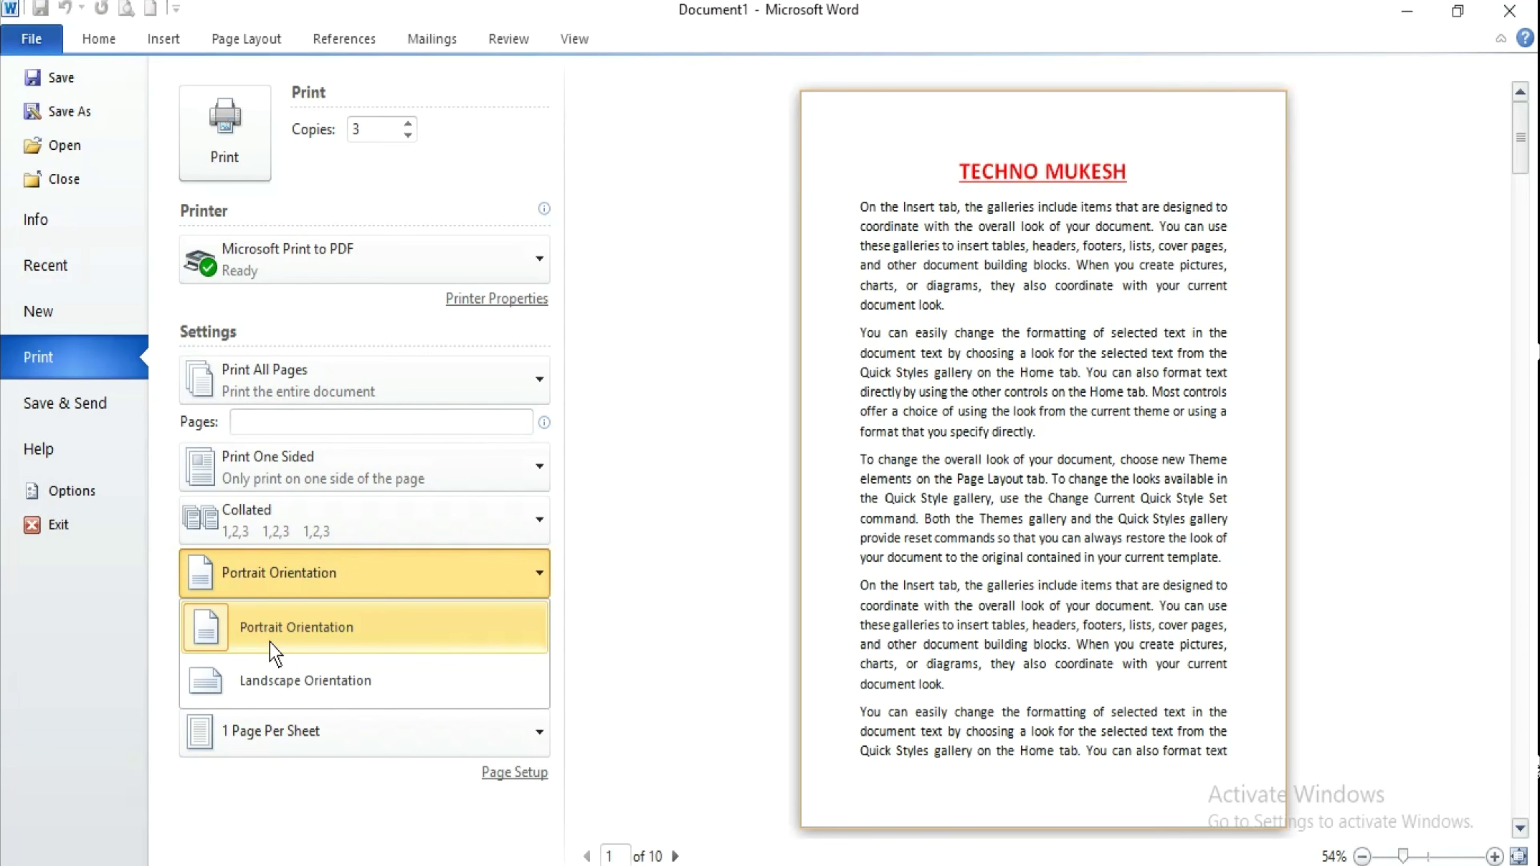
{"action": "left_click", "coordinate": [282, 673]}
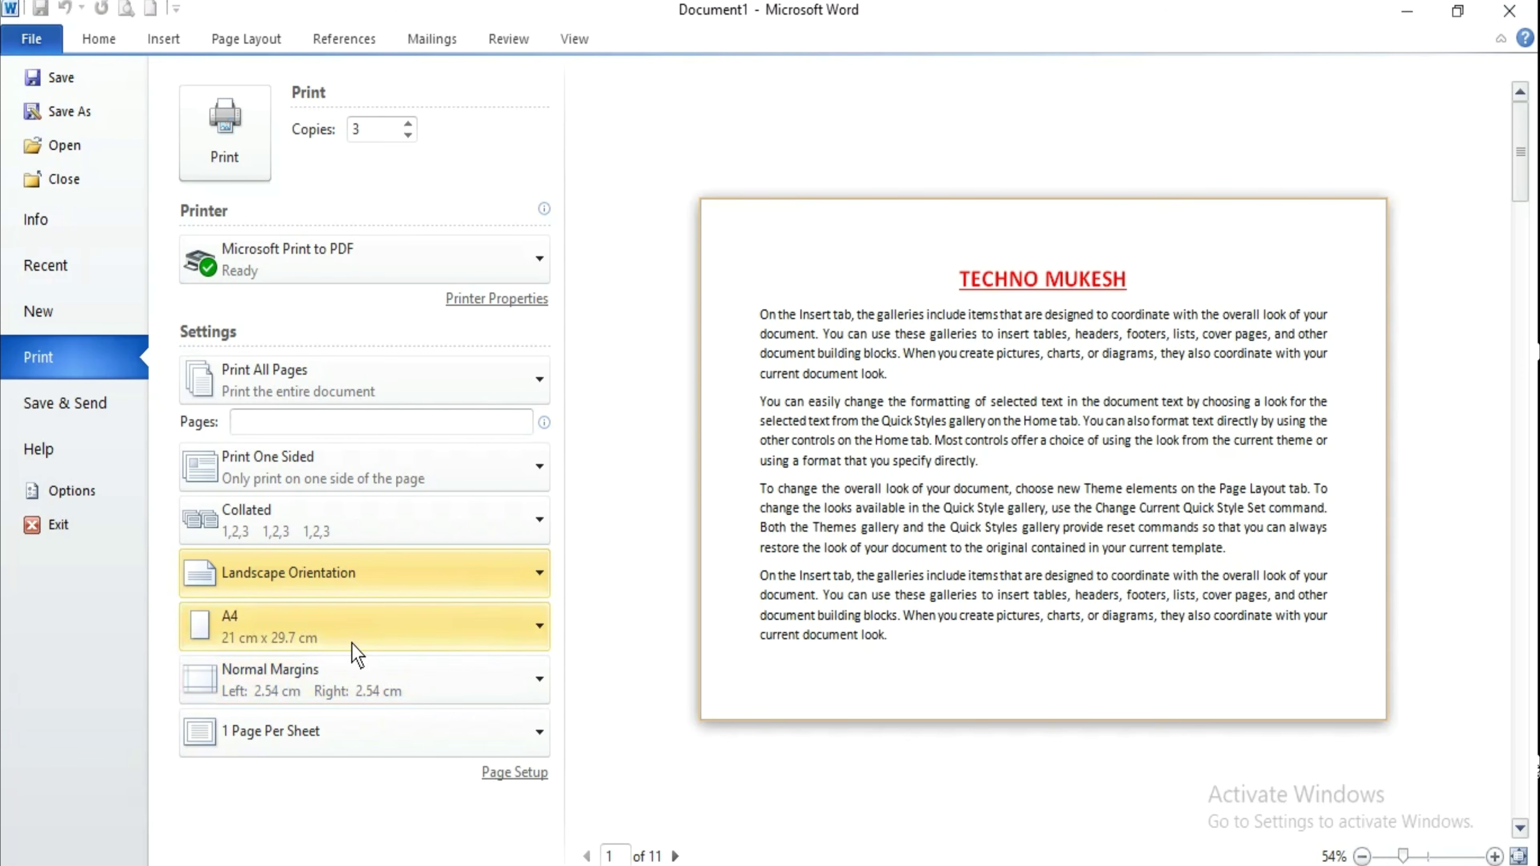
{"action": "left_click", "coordinate": [482, 588]}
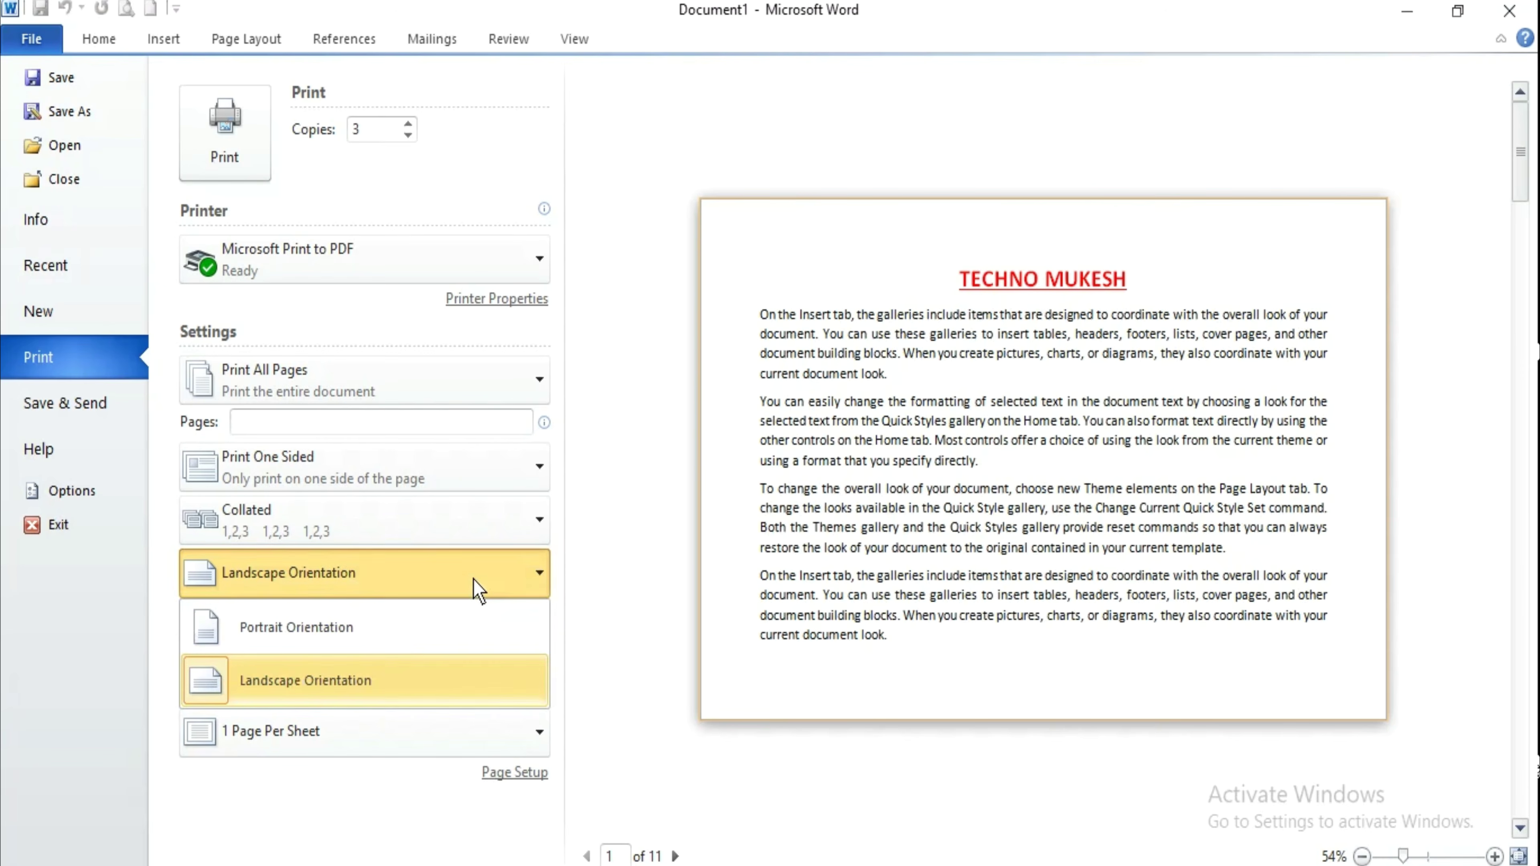
{"action": "left_click", "coordinate": [382, 624]}
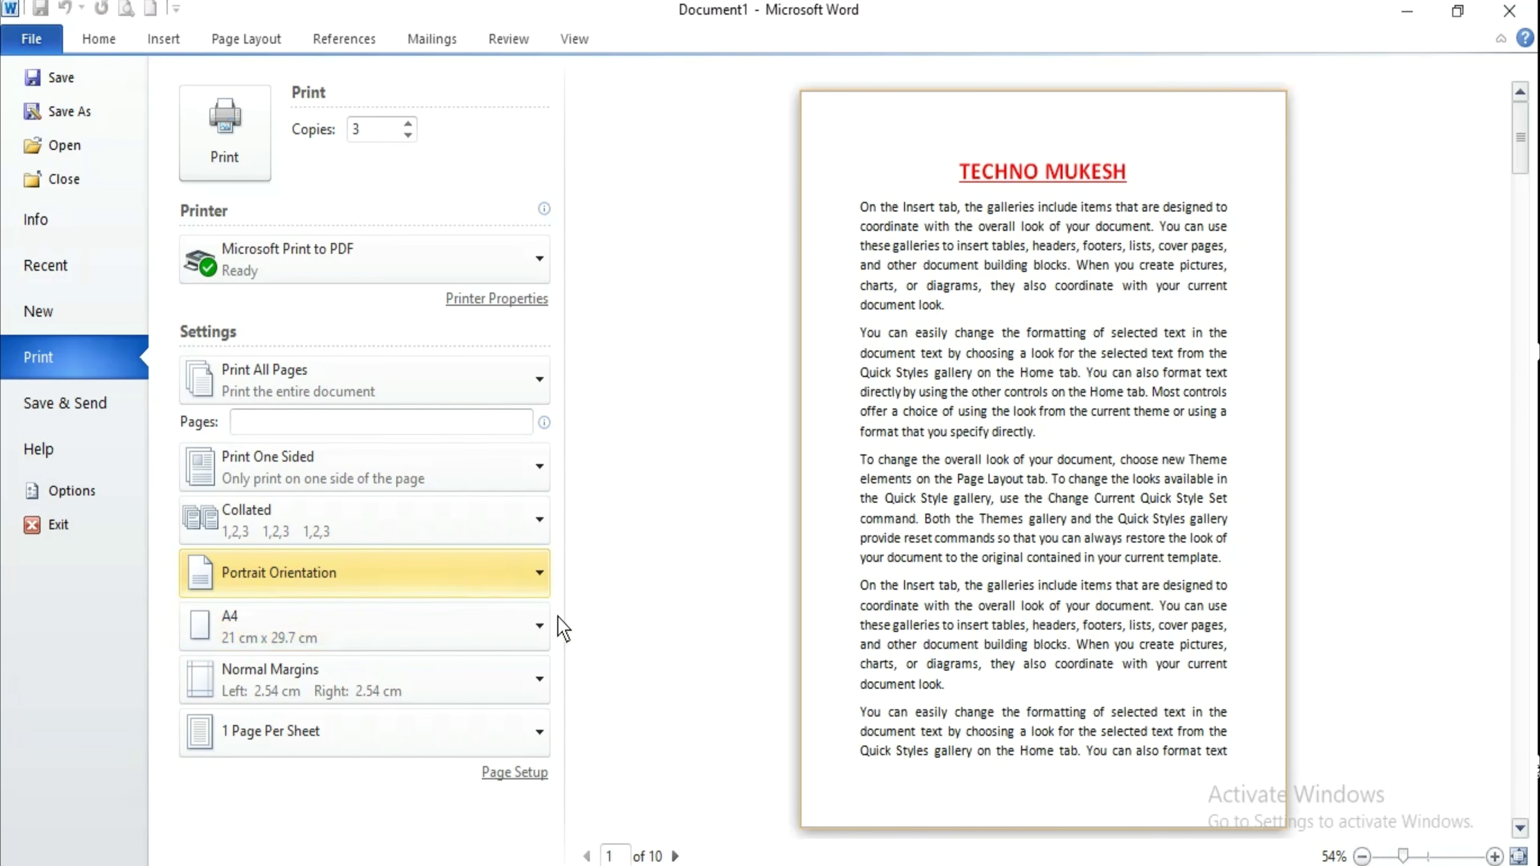
Step: Review the available paper sizes and keep A4
{"action": "left_click", "coordinate": [533, 629]}
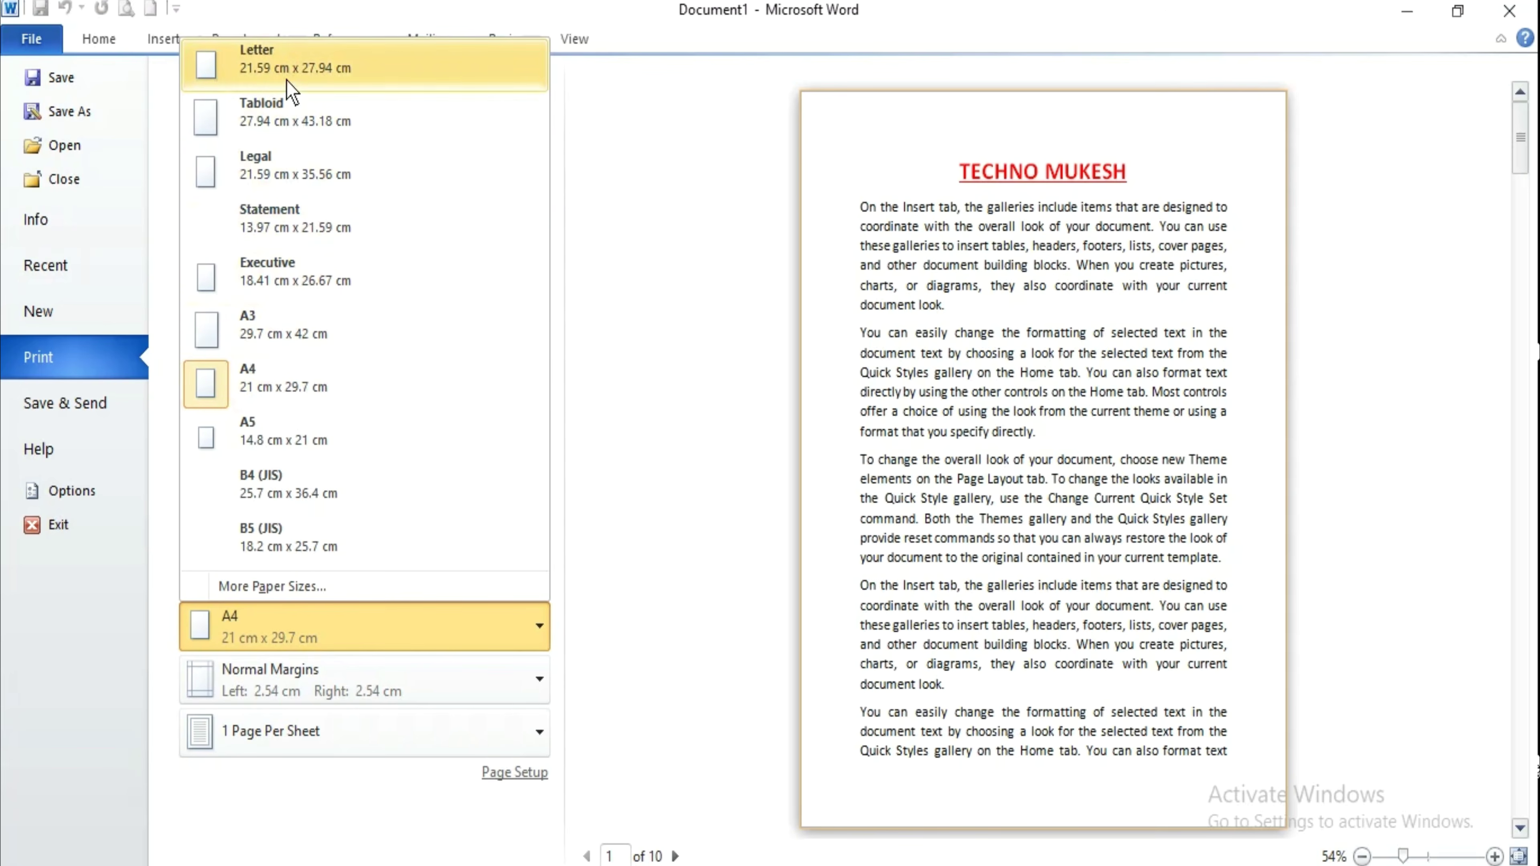
{"action": "left_click", "coordinate": [401, 640]}
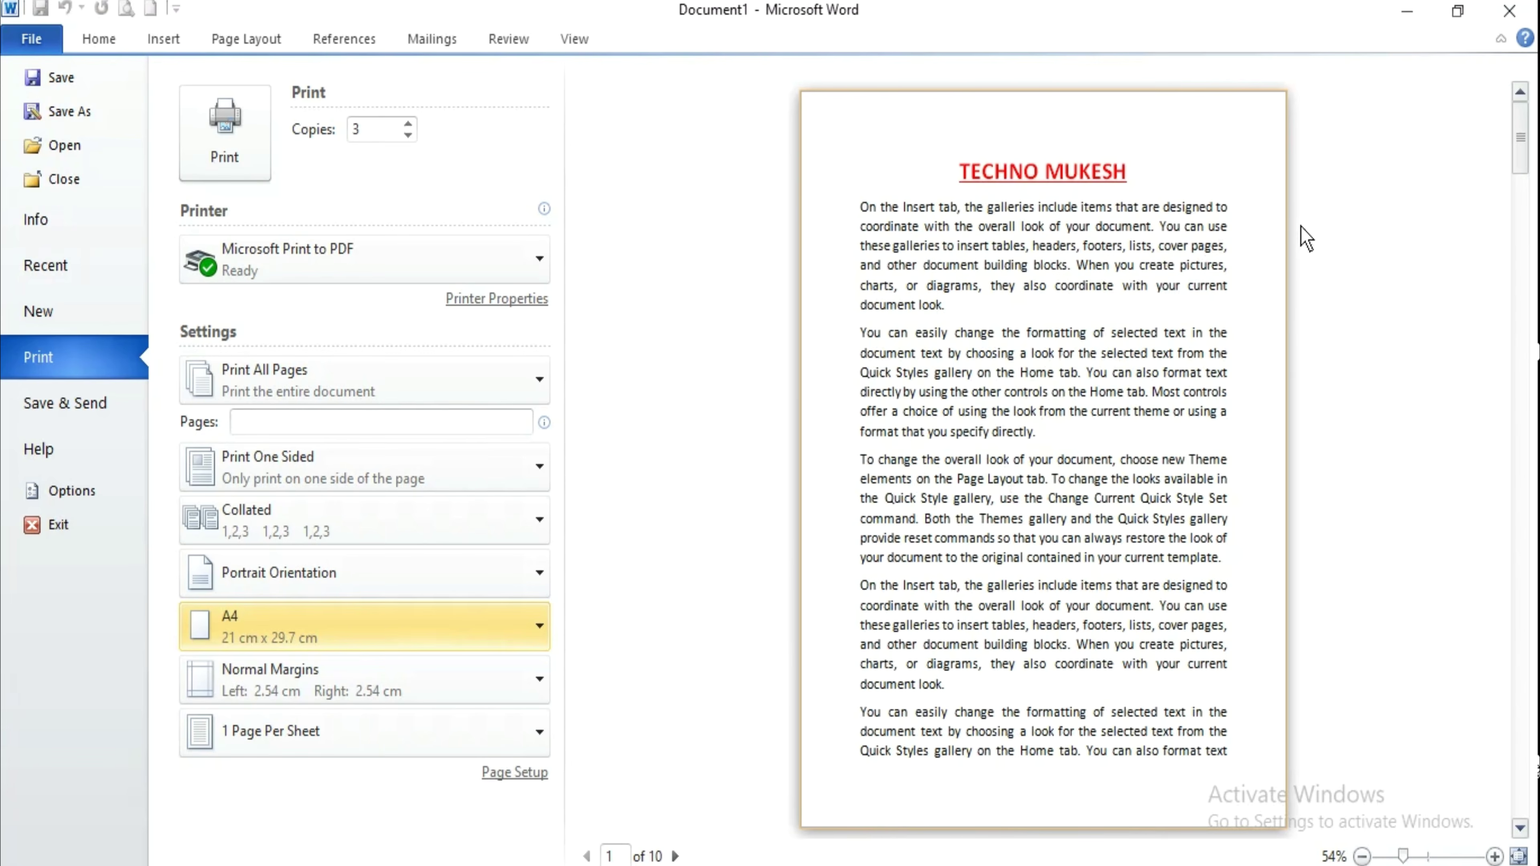
Step: Check the custom margin settings in Page Setup and apply the Narrow margins preset to the document
{"action": "left_click", "coordinate": [540, 682]}
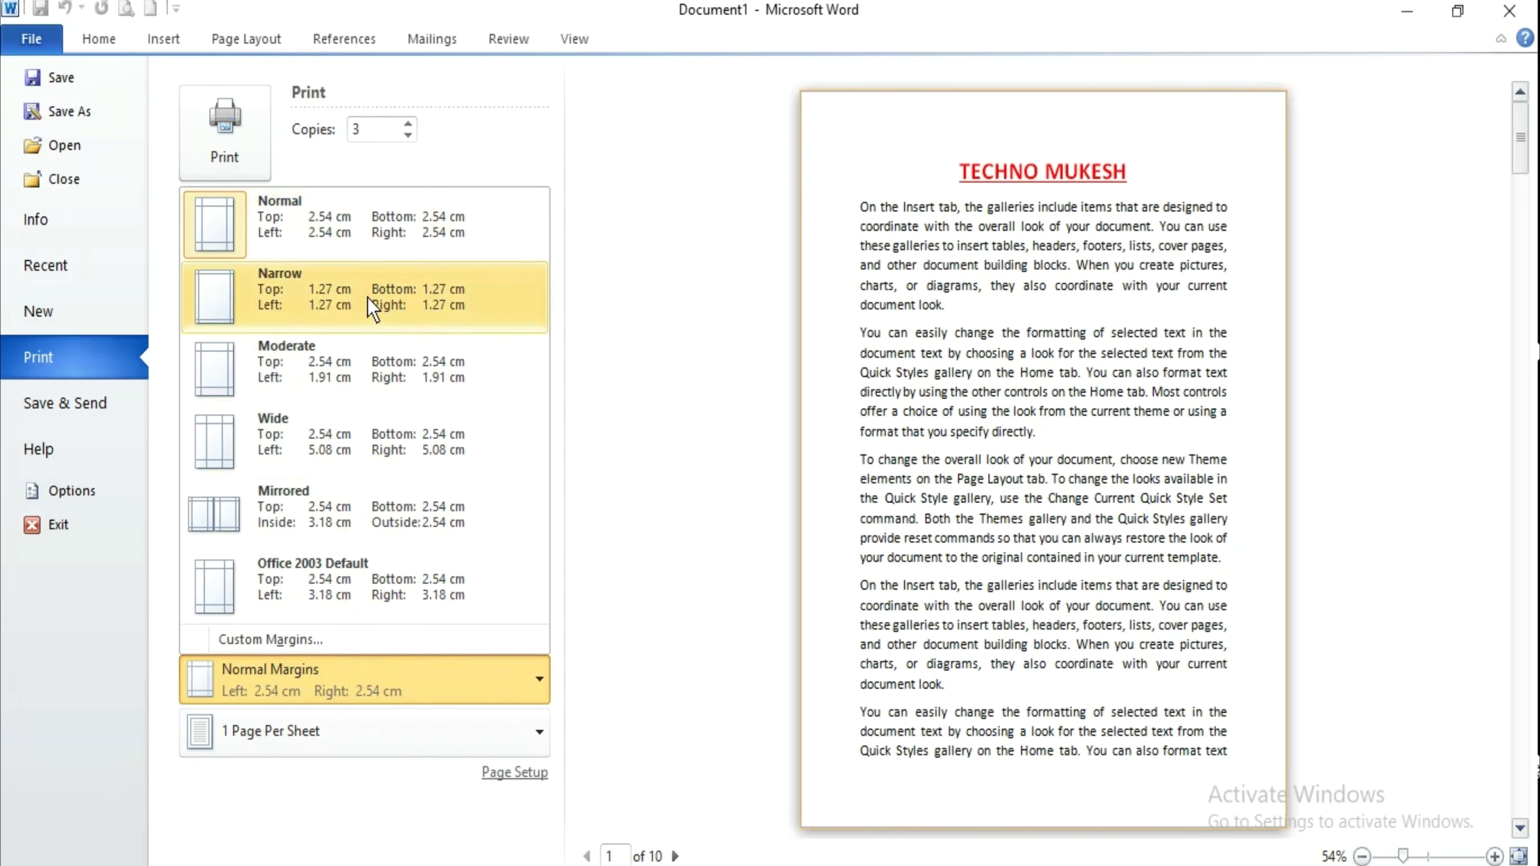
{"action": "left_click", "coordinate": [291, 641]}
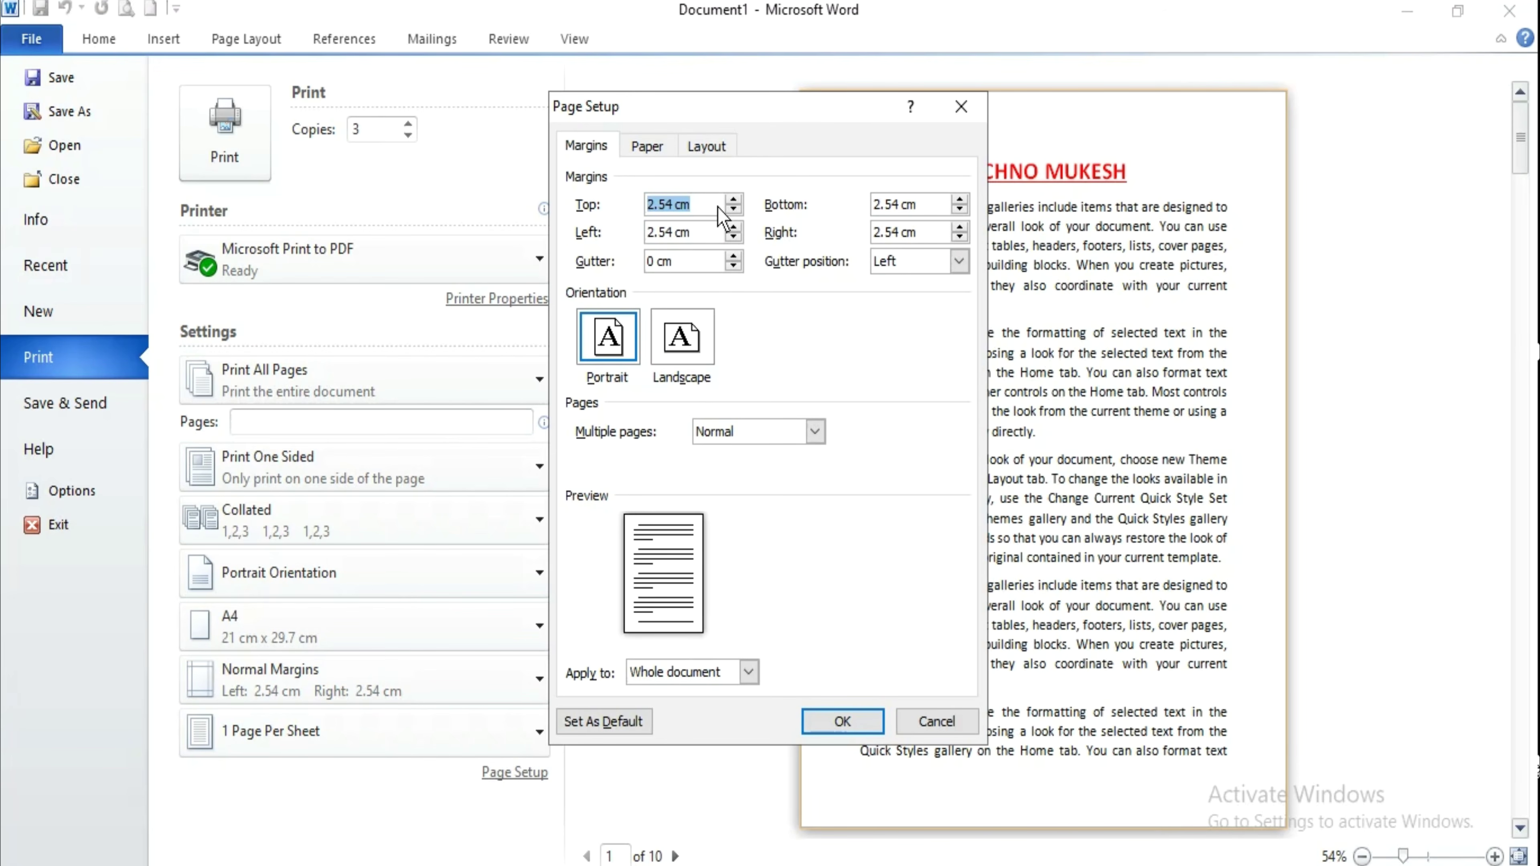
{"action": "left_click", "coordinate": [861, 726]}
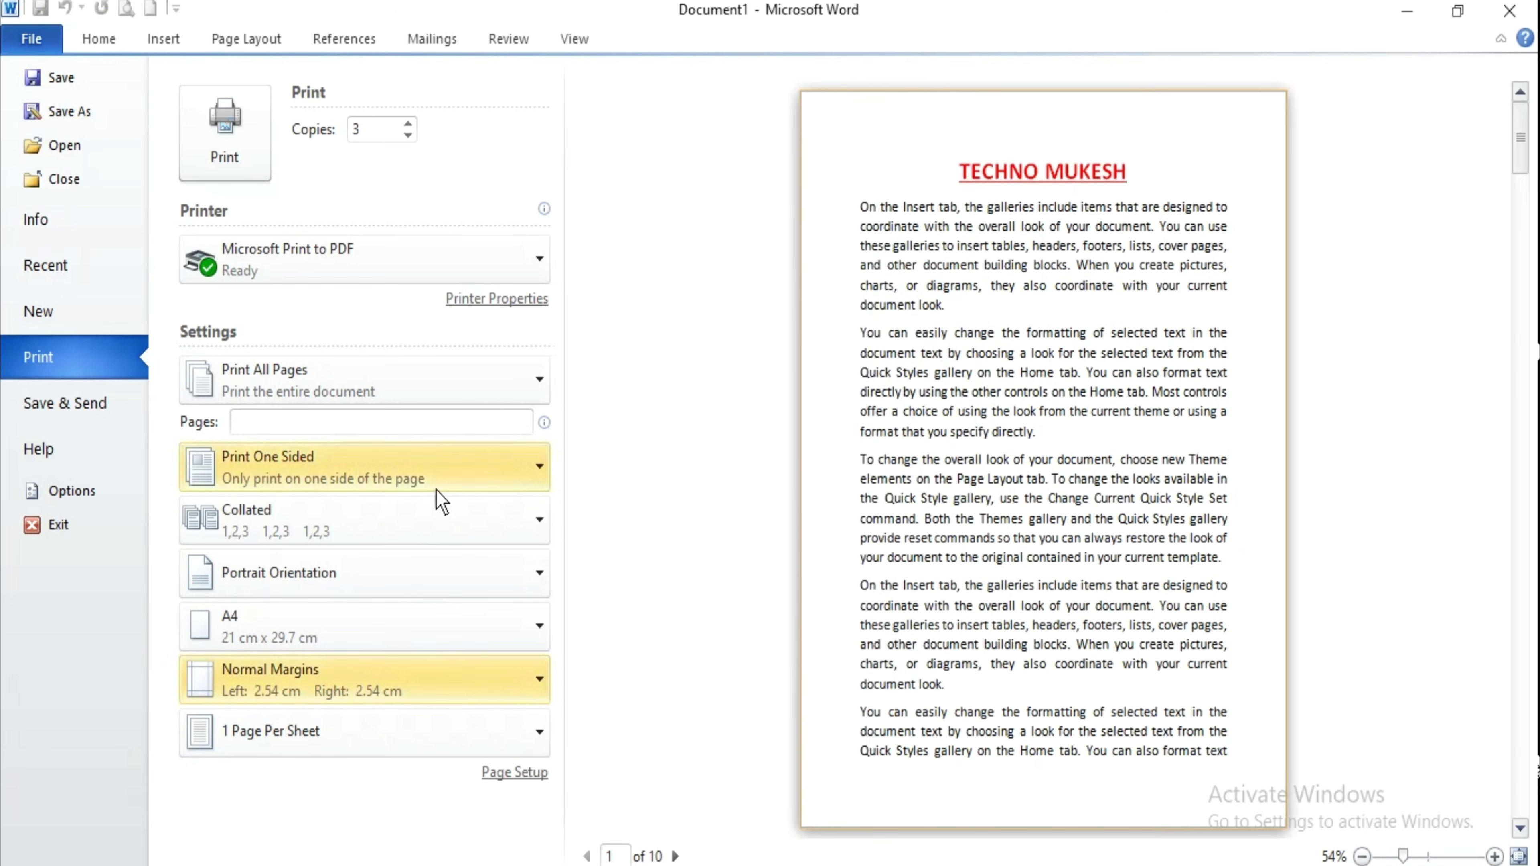
{"action": "left_click", "coordinate": [526, 694]}
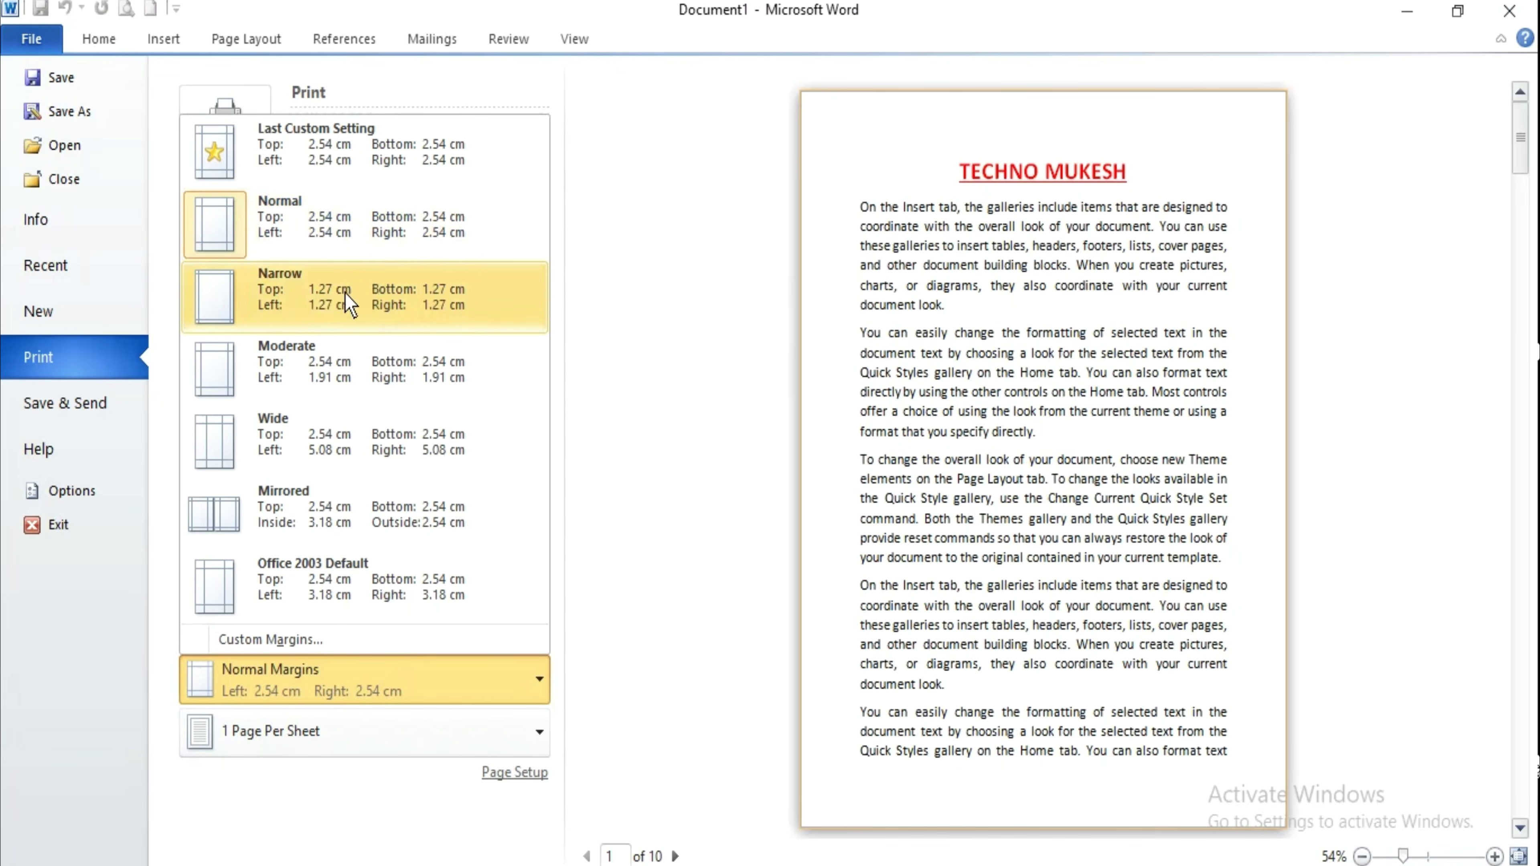
{"action": "left_click", "coordinate": [349, 308]}
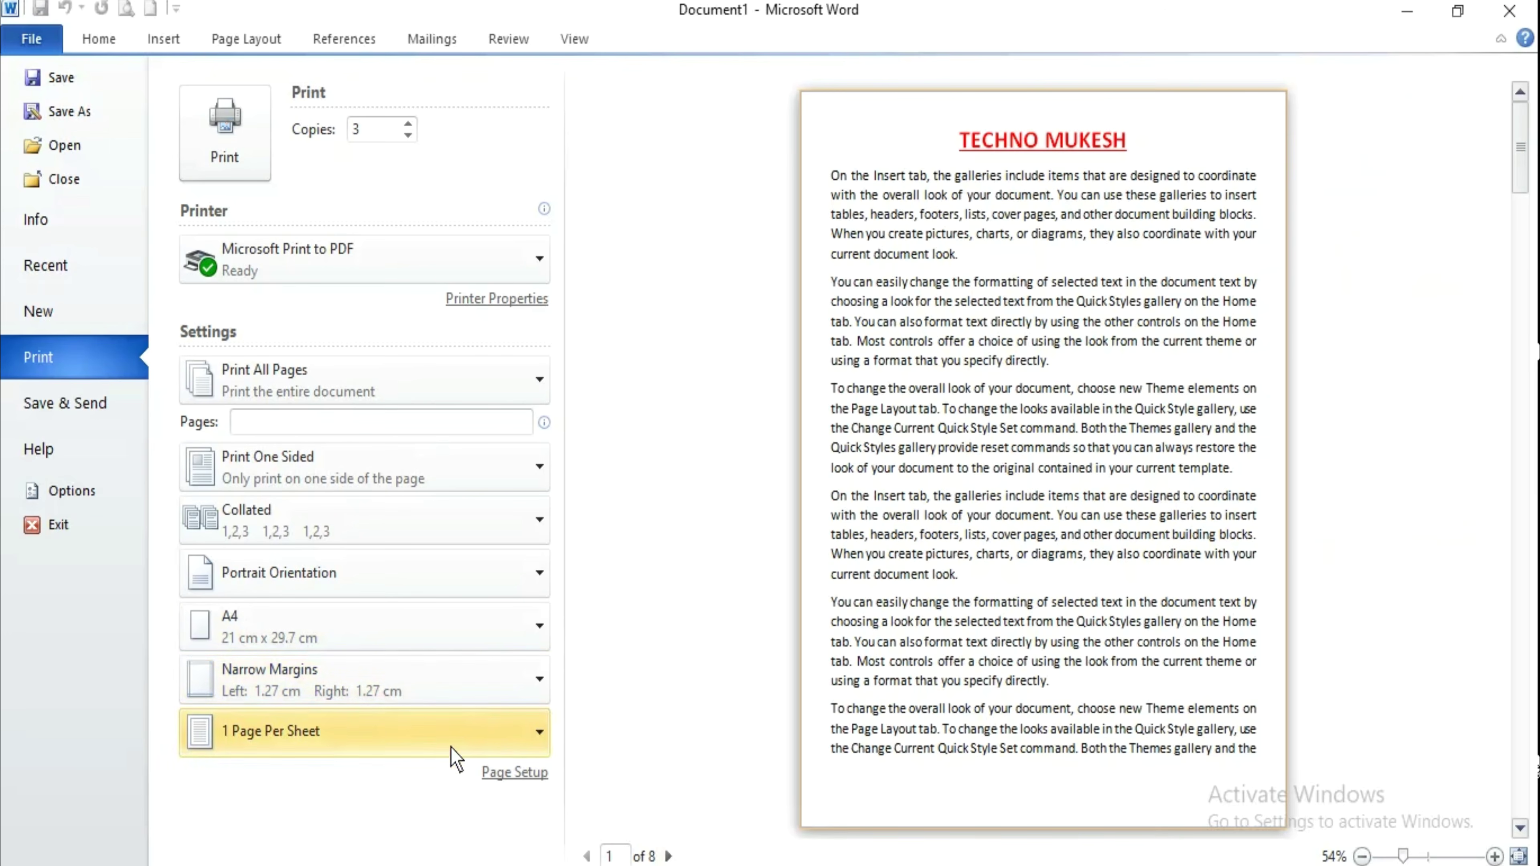
Step: Review the pages-per-sheet options and keep 1 Page Per Sheet
{"action": "left_click", "coordinate": [509, 738]}
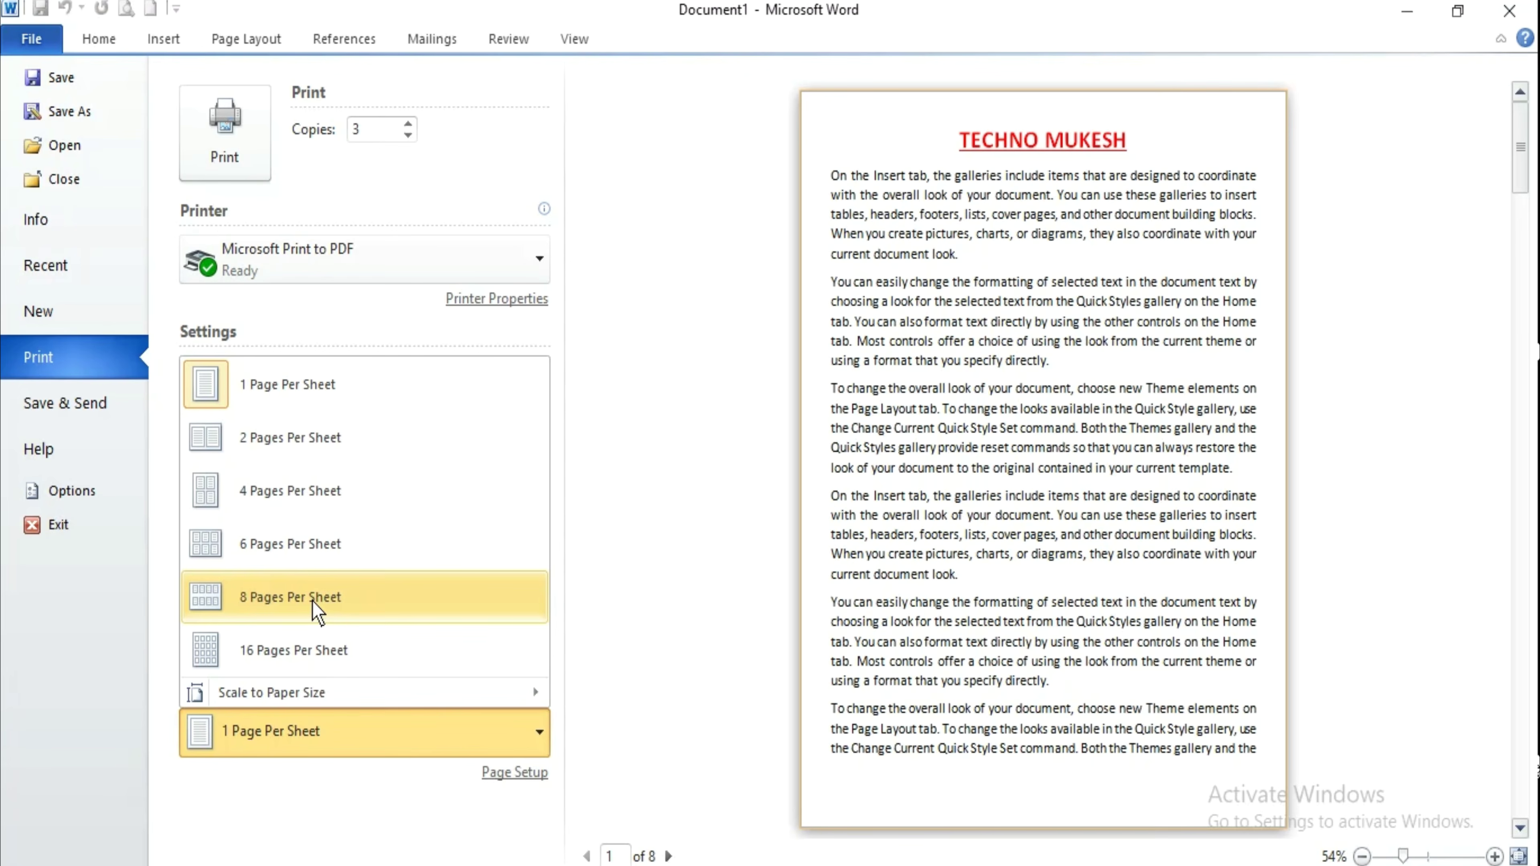
{"action": "left_click", "coordinate": [709, 401]}
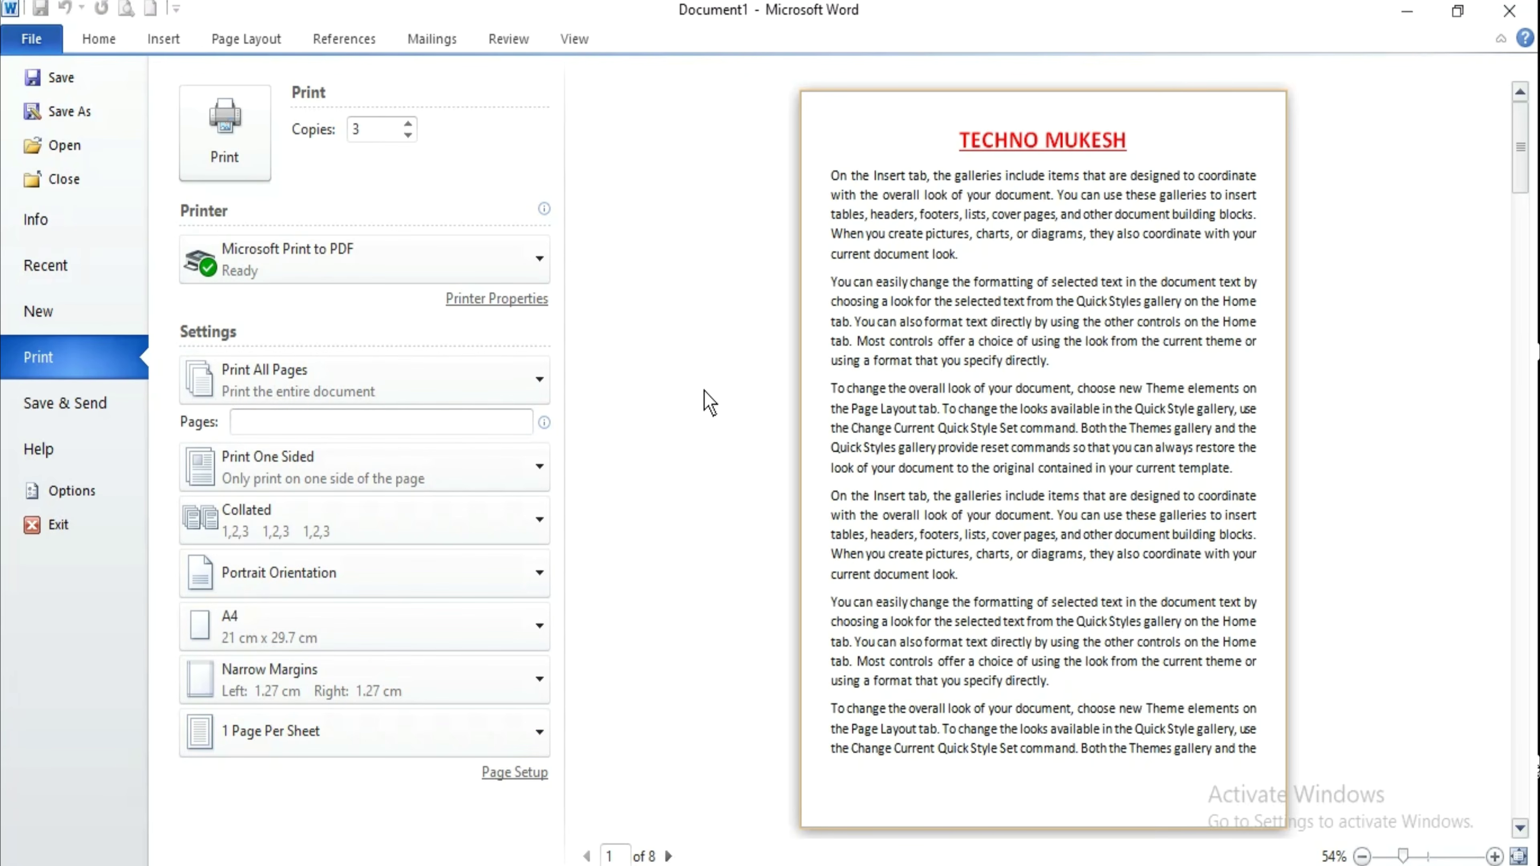